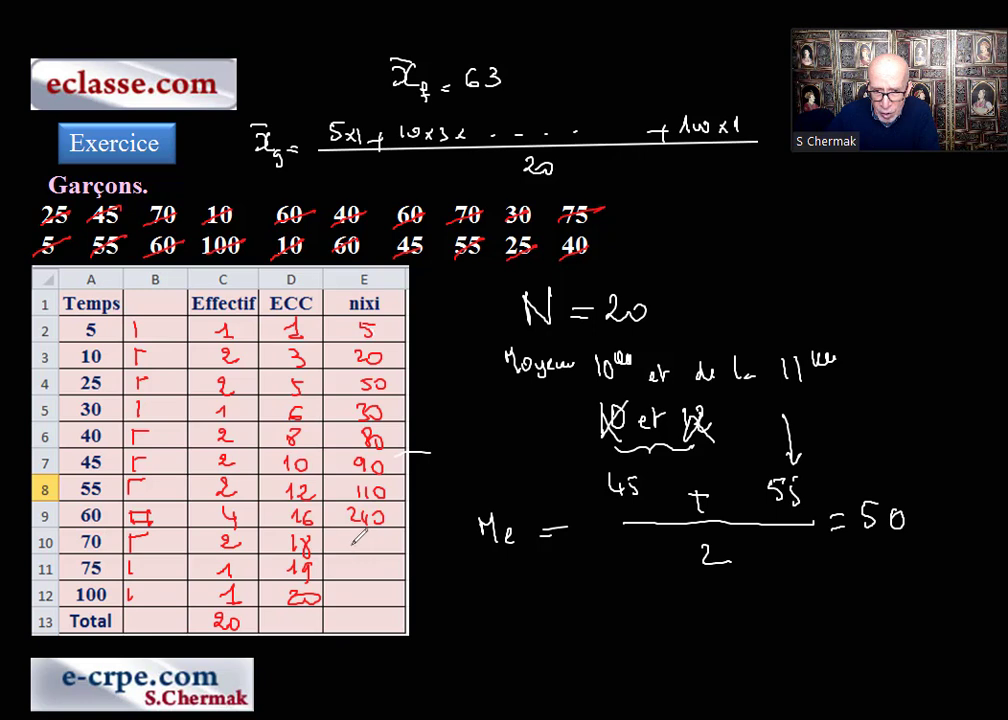
Handwrite the remaining nixi values 140, 75, 100 and total 940, and work out the boys' mean as 940/20 = 47 min.
{"action": "mouse_move", "coordinate": [356, 534]}
{"action": "left_mouse_down"}
{"action": "mouse_move", "coordinate": [355, 550]}
{"action": "mouse_move", "coordinate": [385, 536]}
{"action": "mouse_move", "coordinate": [356, 603]}
{"action": "mouse_move", "coordinate": [377, 592]}
{"action": "left_mouse_up"}
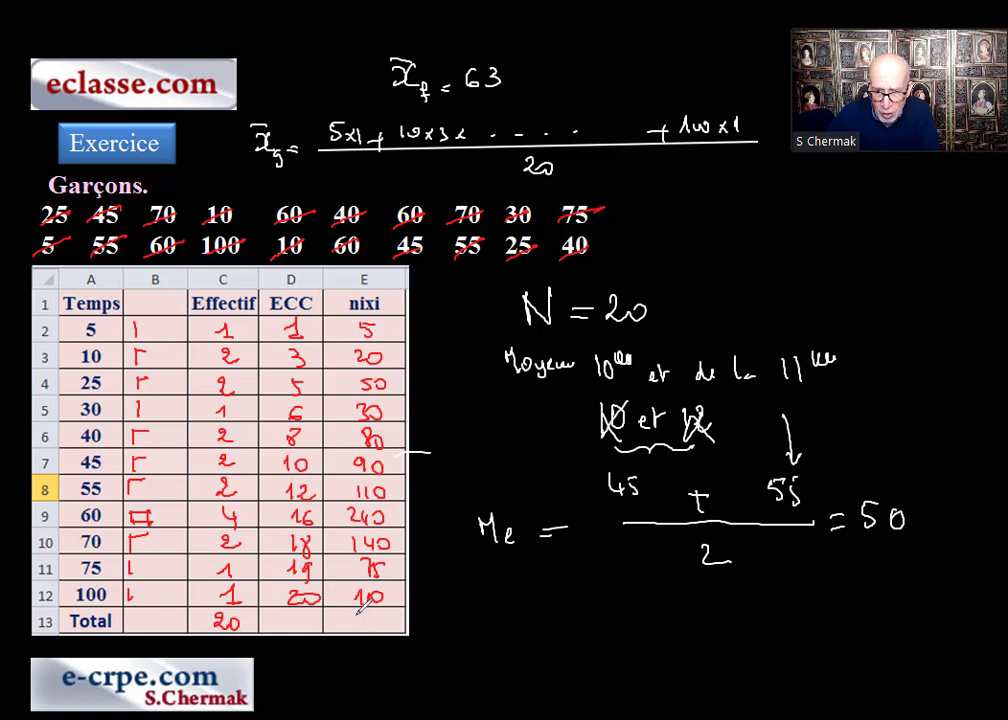
{"action": "mouse_move", "coordinate": [356, 612]}
{"action": "left_mouse_down"}
{"action": "mouse_move", "coordinate": [388, 621]}
{"action": "mouse_move", "coordinate": [378, 618]}
{"action": "left_mouse_up"}
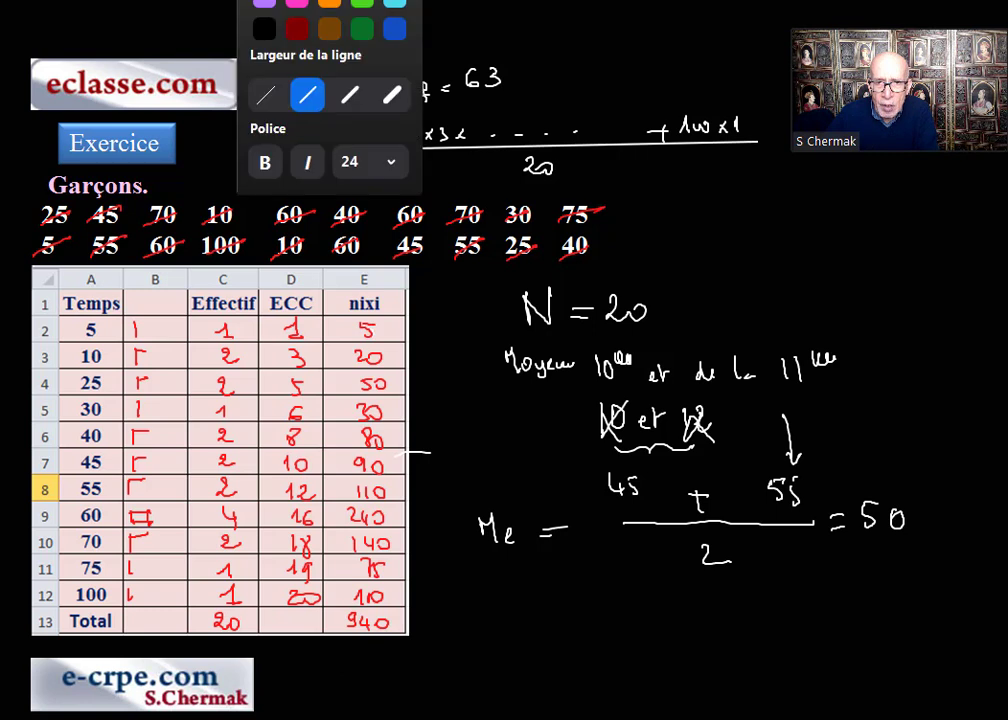
{"action": "mouse_move", "coordinate": [500, 601]}
{"action": "left_mouse_down"}
{"action": "mouse_move", "coordinate": [496, 616]}
{"action": "mouse_move", "coordinate": [519, 599]}
{"action": "mouse_move", "coordinate": [510, 620]}
{"action": "mouse_move", "coordinate": [530, 584]}
{"action": "mouse_move", "coordinate": [530, 645]}
{"action": "mouse_move", "coordinate": [563, 612]}
{"action": "mouse_move", "coordinate": [565, 621]}
{"action": "mouse_move", "coordinate": [614, 600]}
{"action": "mouse_move", "coordinate": [607, 612]}
{"action": "mouse_move", "coordinate": [627, 590]}
{"action": "mouse_move", "coordinate": [640, 617]}
{"action": "mouse_move", "coordinate": [614, 642]}
{"action": "mouse_move", "coordinate": [626, 628]}
{"action": "left_mouse_up"}
{"action": "left_click_drag", "start_coordinate": [655, 617], "coordinate": [669, 624]}
{"action": "left_click_drag", "start_coordinate": [680, 607], "coordinate": [694, 613]}
{"action": "mouse_move", "coordinate": [690, 597]}
{"action": "left_mouse_down"}
{"action": "mouse_move", "coordinate": [690, 619]}
{"action": "mouse_move", "coordinate": [712, 593]}
{"action": "left_mouse_up"}
{"action": "mouse_move", "coordinate": [712, 593]}
{"action": "left_mouse_down"}
{"action": "mouse_move", "coordinate": [703, 616]}
{"action": "mouse_move", "coordinate": [739, 603]}
{"action": "mouse_move", "coordinate": [776, 614]}
{"action": "left_mouse_up"}
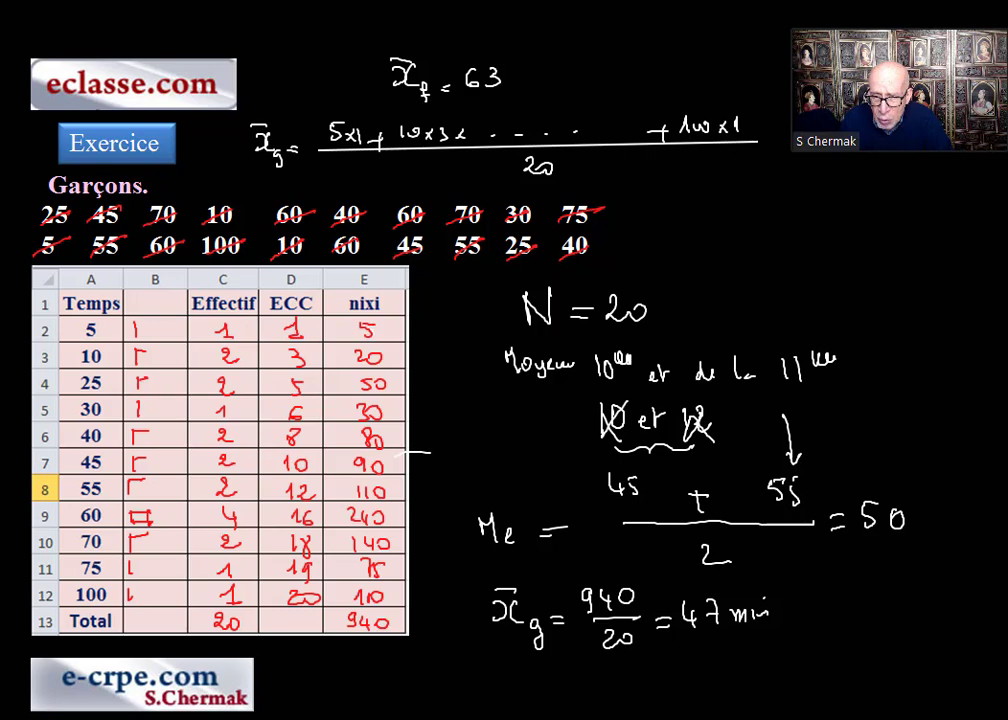
Switch to the Excel workbook Classeur1, clearing the handwritten annotations and moving its window so the whole table is in view.
{"action": "key", "text": "alt+Tab"}
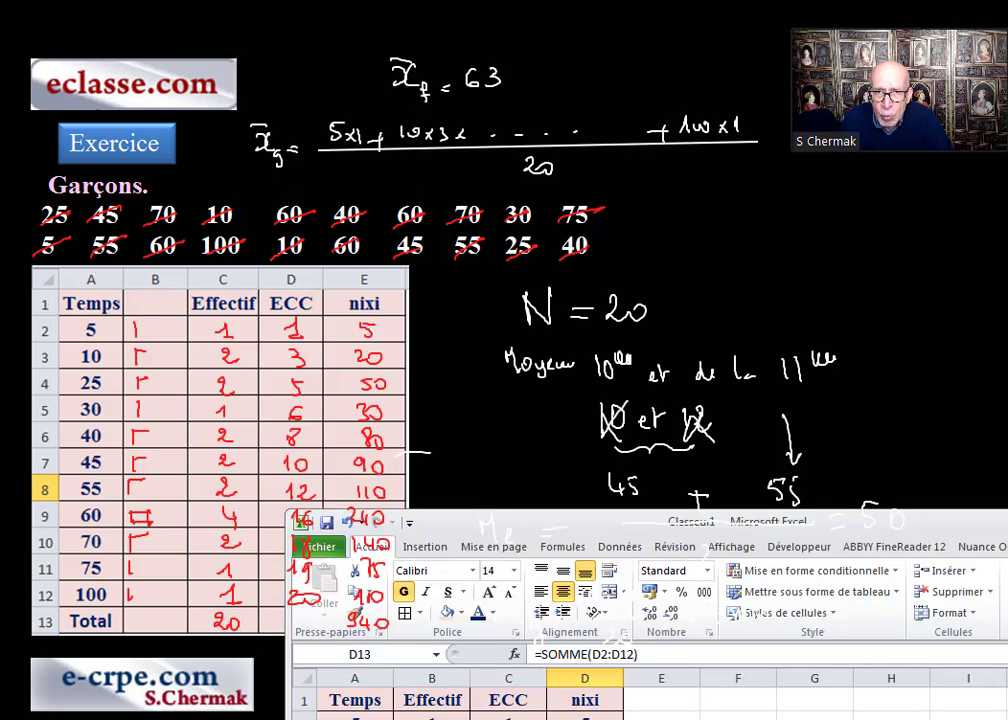
{"action": "left_click", "coordinate": [462, 5]}
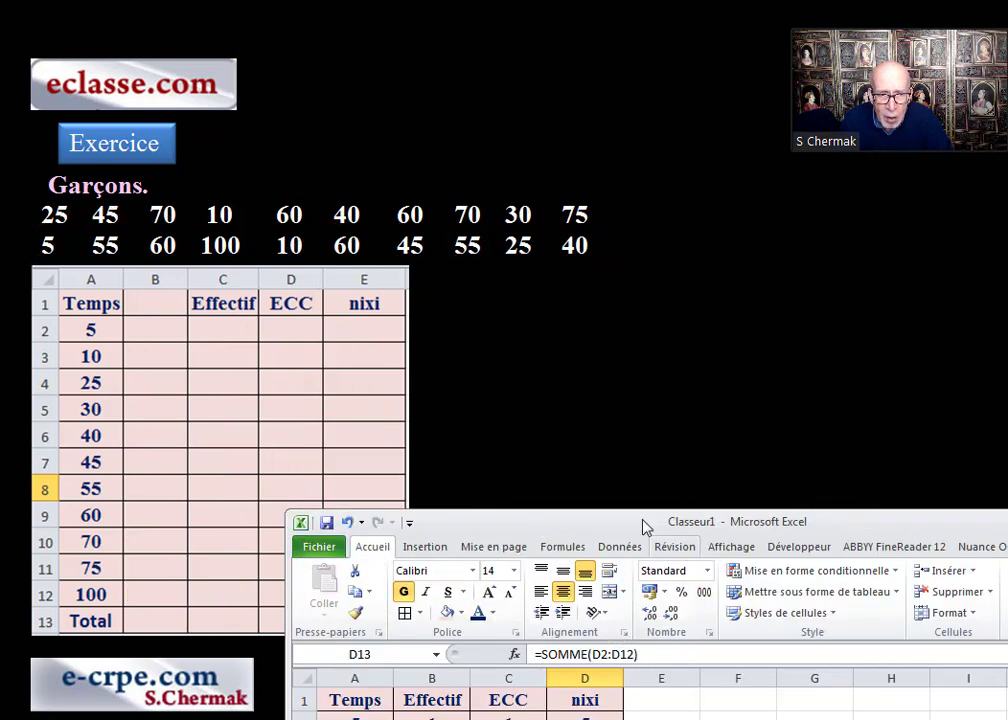
{"action": "left_click_drag", "start_coordinate": [614, 529], "coordinate": [507, 294]}
{"action": "left_click_drag", "start_coordinate": [470, 218], "coordinate": [348, 31]}
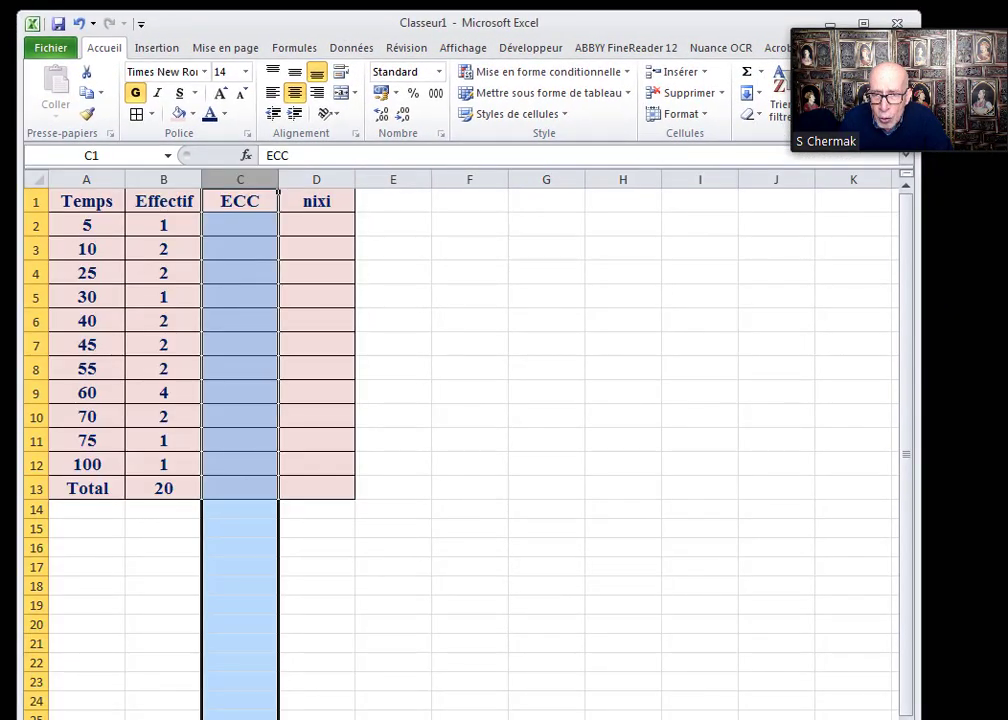
{"action": "left_click", "coordinate": [497, 549]}
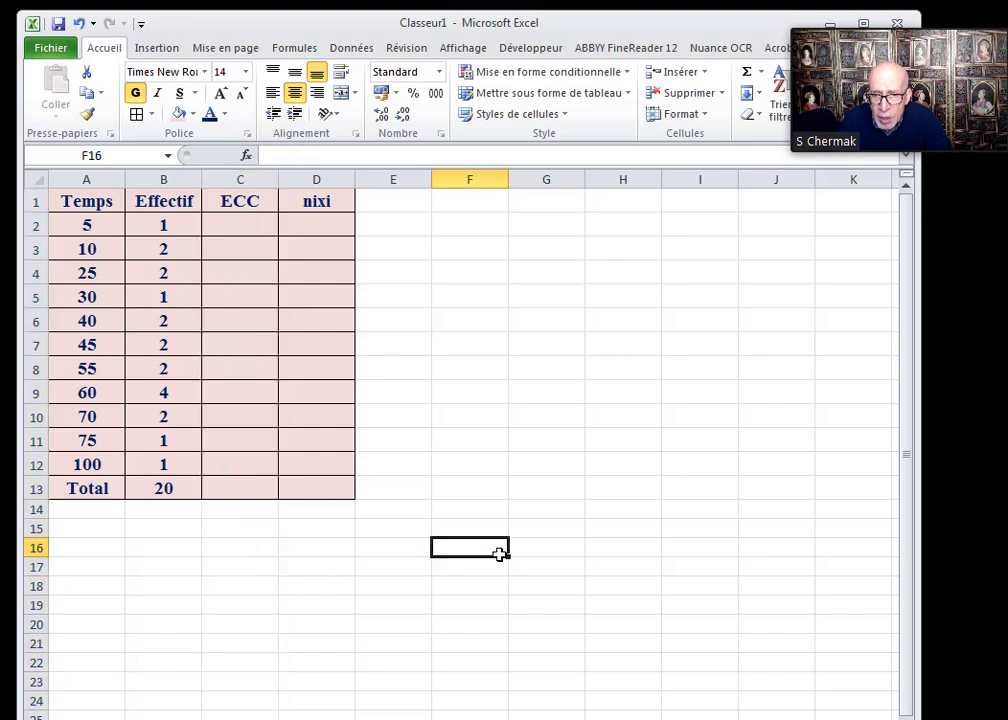
Handwrite 1 over cell C2 and the cumulative formula = C2+B3 in the empty area beside the table.
{"action": "left_click", "coordinate": [242, 225]}
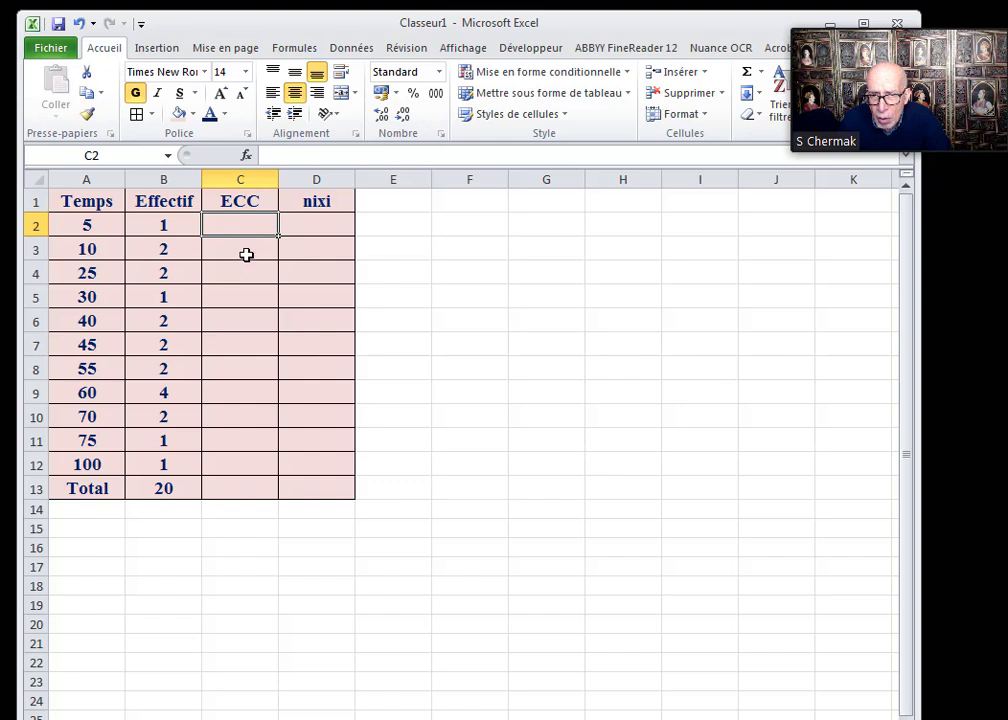
{"action": "left_click", "coordinate": [246, 255]}
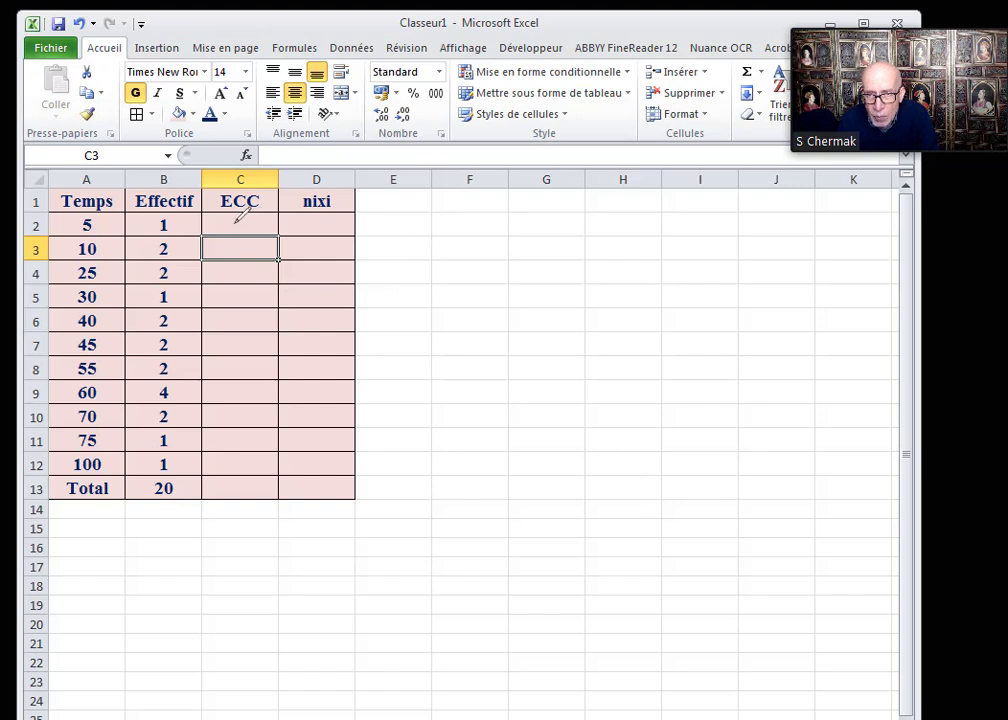
{"action": "left_click_drag", "start_coordinate": [238, 216], "coordinate": [253, 231]}
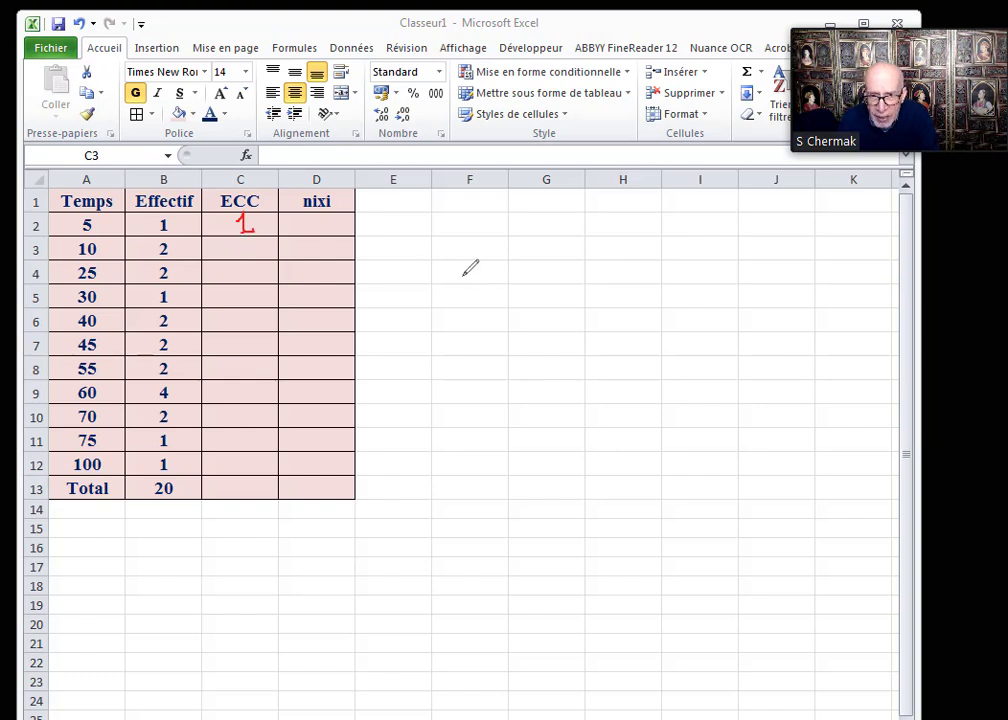
{"action": "left_click_drag", "start_coordinate": [462, 274], "coordinate": [484, 265]}
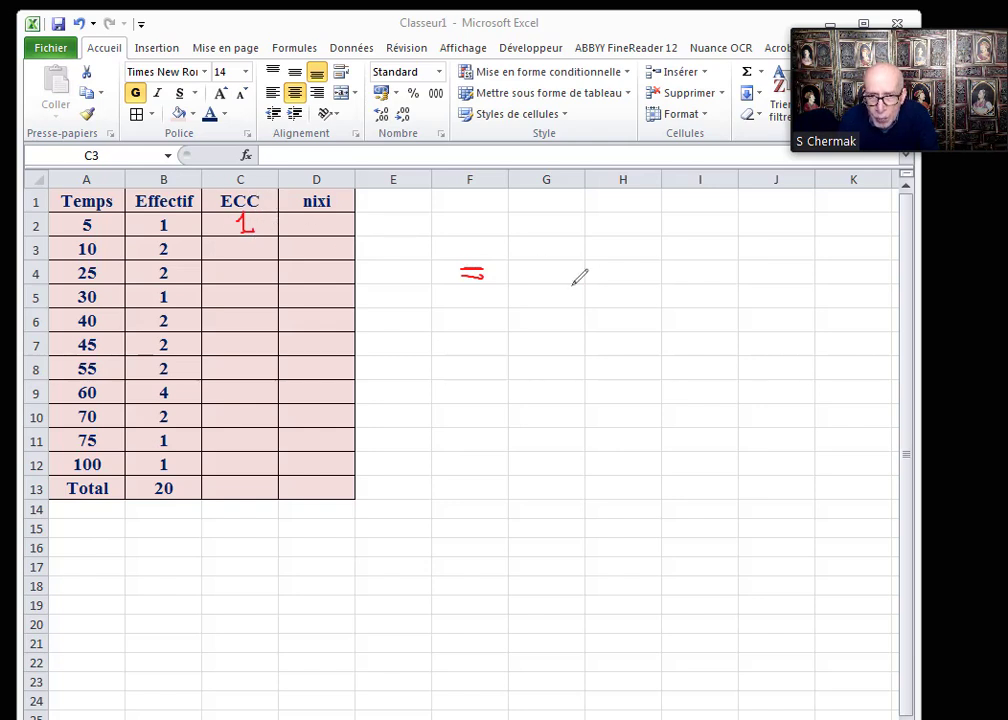
{"action": "mouse_move", "coordinate": [552, 260]}
{"action": "left_mouse_down"}
{"action": "mouse_move", "coordinate": [581, 281]}
{"action": "mouse_move", "coordinate": [607, 272]}
{"action": "mouse_move", "coordinate": [604, 288]}
{"action": "left_mouse_up"}
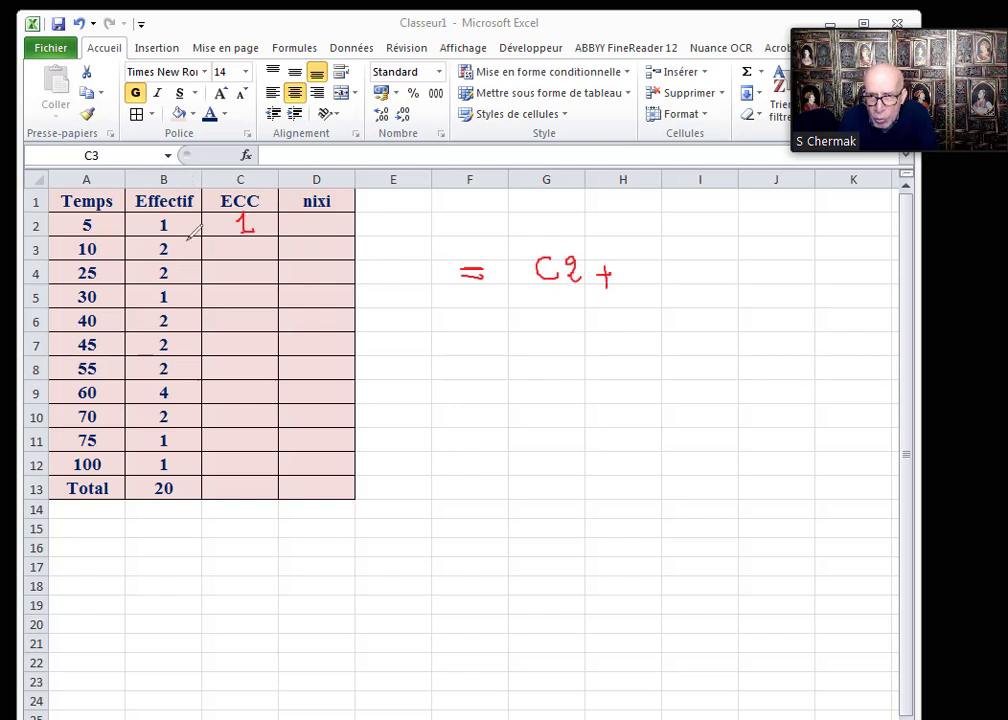
{"action": "mouse_move", "coordinate": [629, 258]}
{"action": "left_mouse_down"}
{"action": "mouse_move", "coordinate": [628, 280]}
{"action": "mouse_move", "coordinate": [640, 268]}
{"action": "mouse_move", "coordinate": [660, 283]}
{"action": "left_mouse_up"}
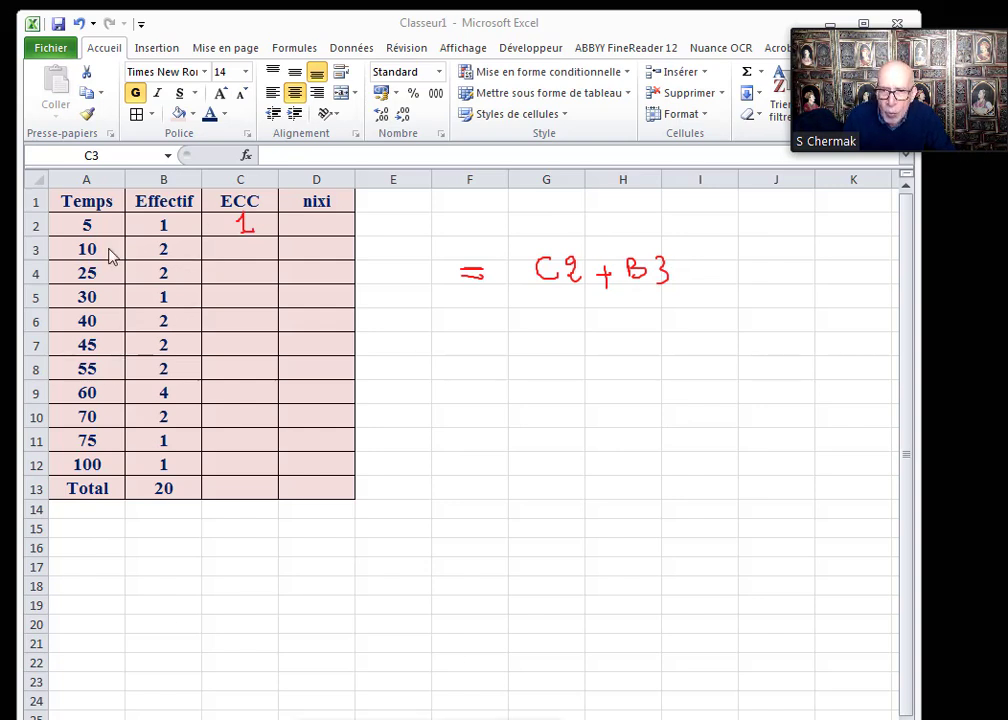
Enter the formula =C2+B3 in cell C3 and fill it down to C12.
{"action": "double_click", "coordinate": [222, 249]}
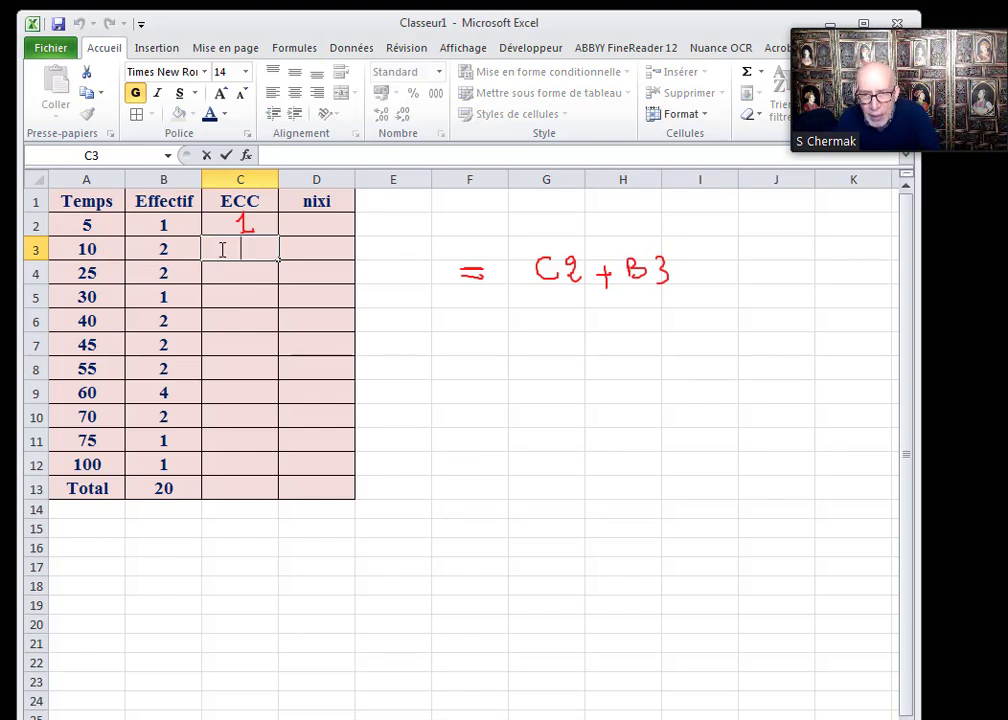
{"action": "type", "text": "="}
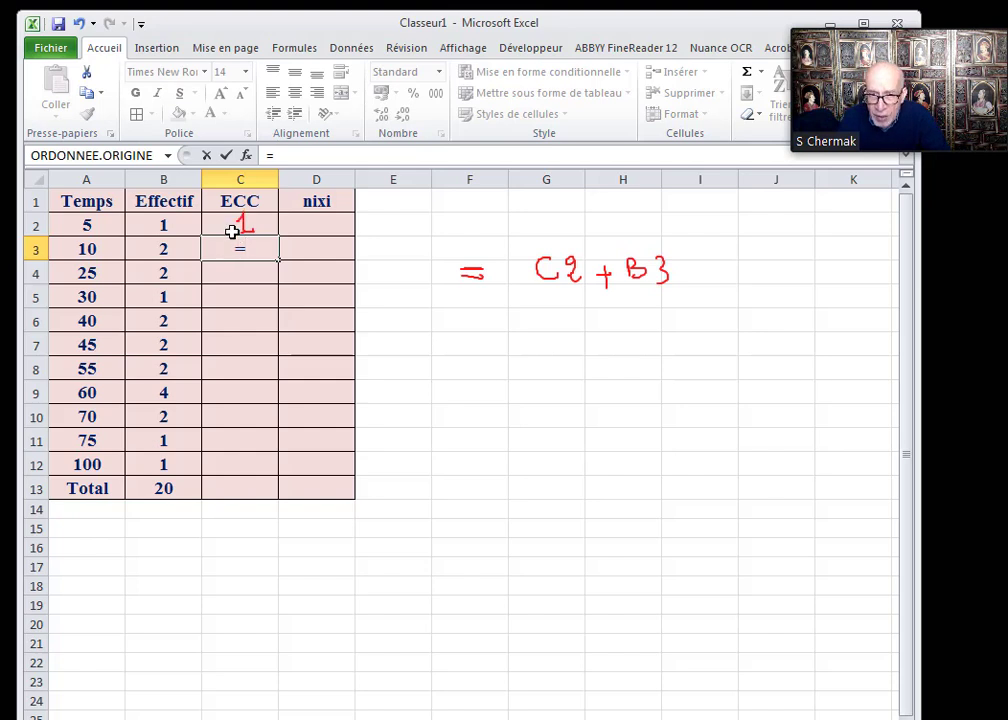
{"action": "left_click", "coordinate": [232, 228]}
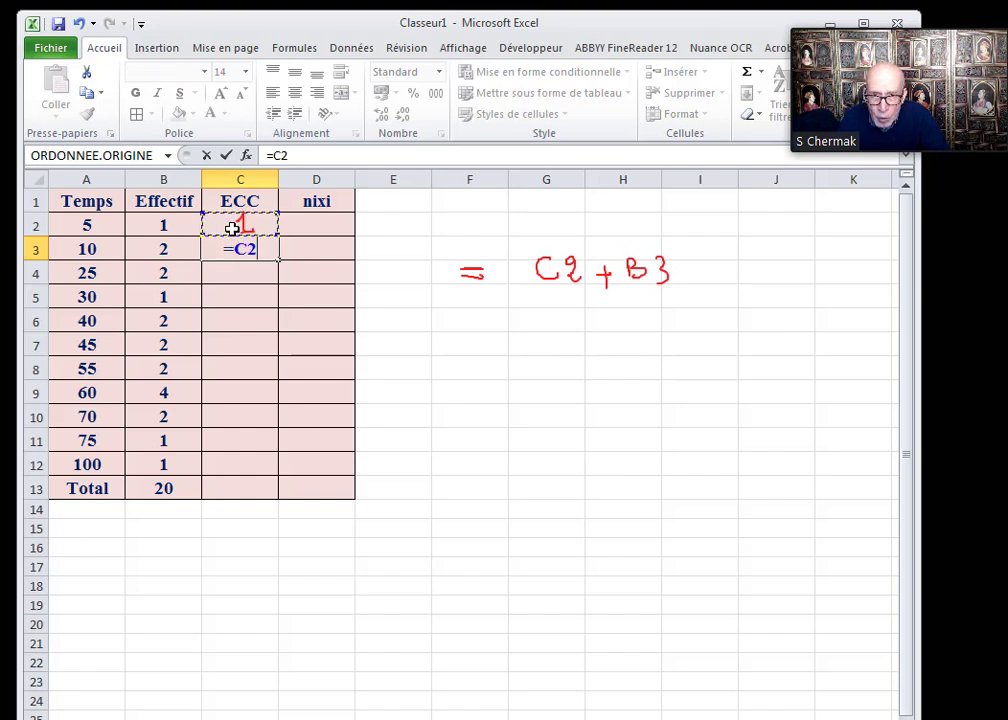
{"action": "type", "text": "+"}
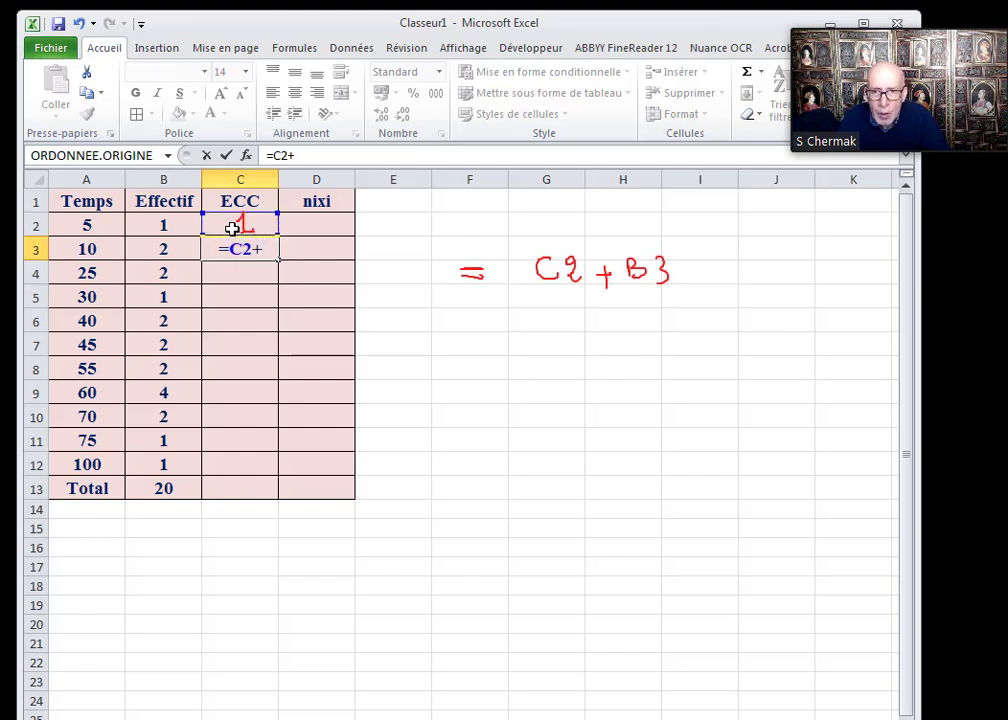
{"action": "left_click", "coordinate": [172, 250]}
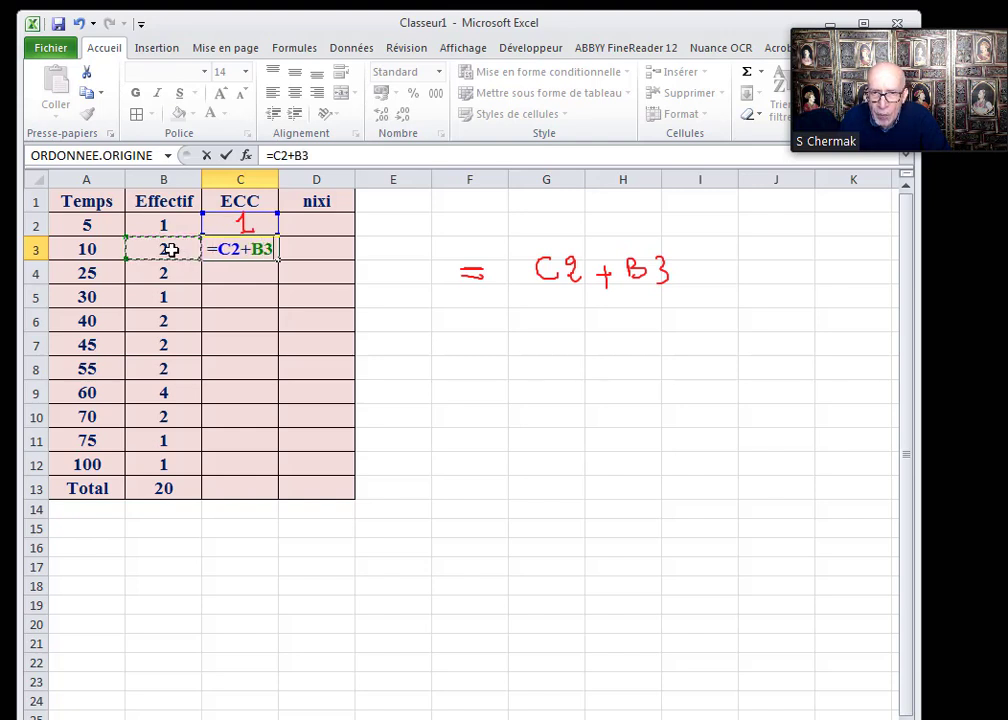
{"action": "left_click", "coordinate": [226, 155]}
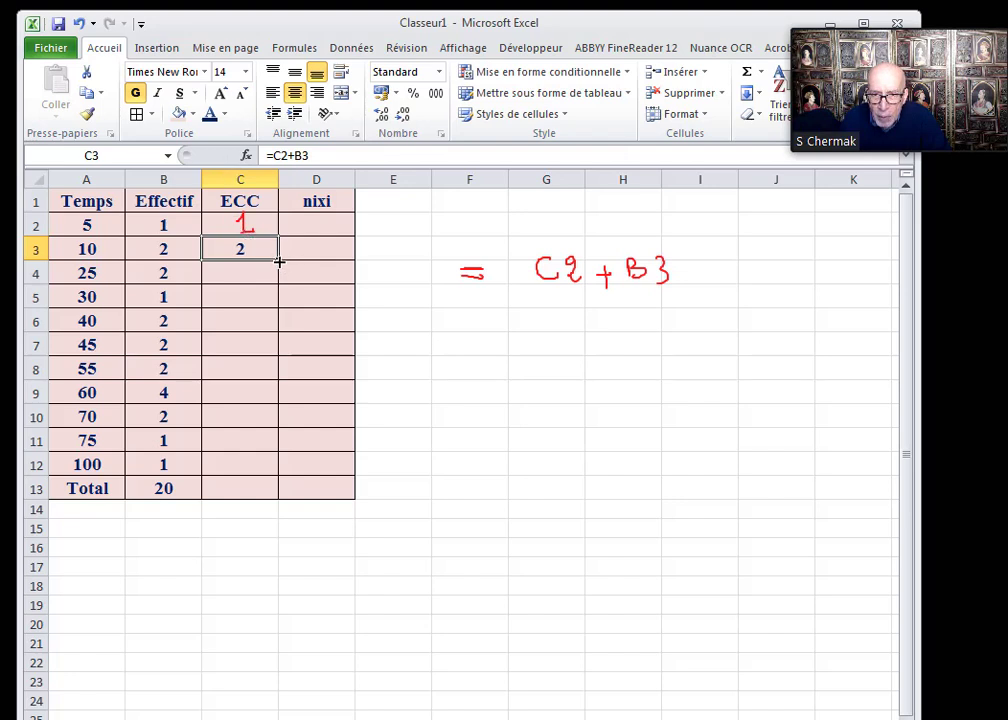
{"action": "left_click_drag", "start_coordinate": [279, 259], "coordinate": [272, 474]}
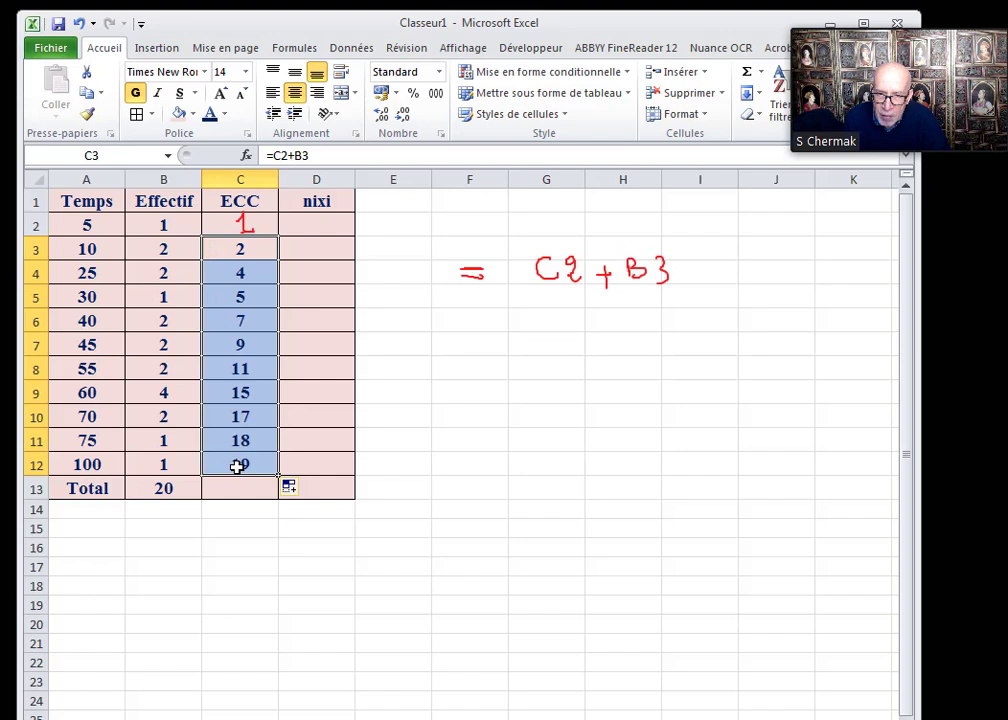
Undo the fill down the ECC column and the formula entry in C3.
{"action": "right_click", "coordinate": [240, 226]}
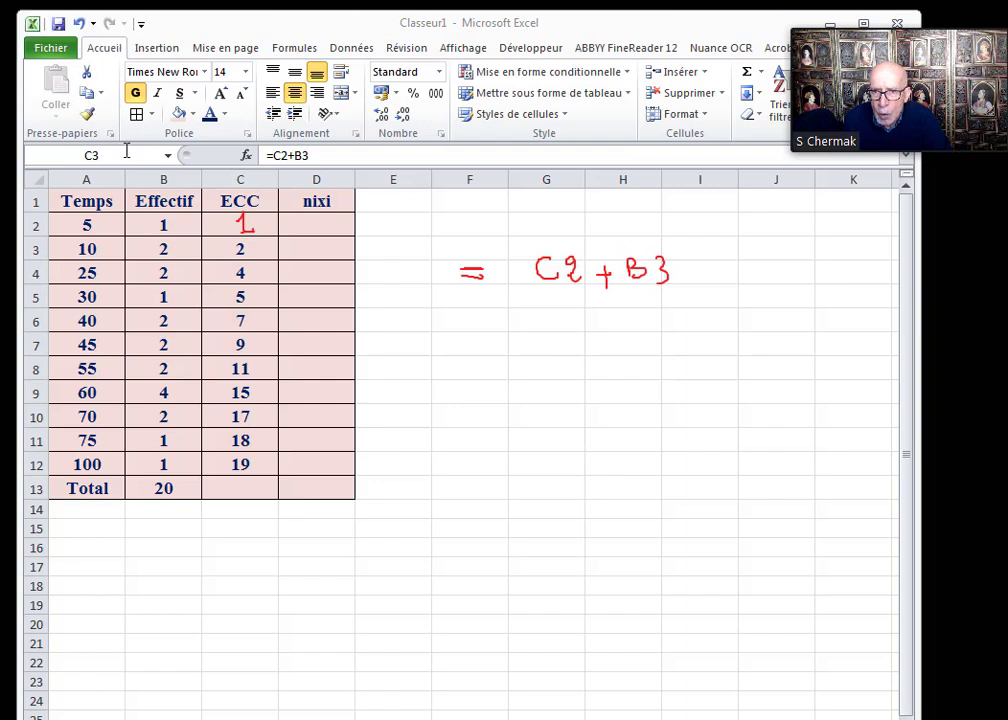
{"action": "left_click", "coordinate": [80, 23]}
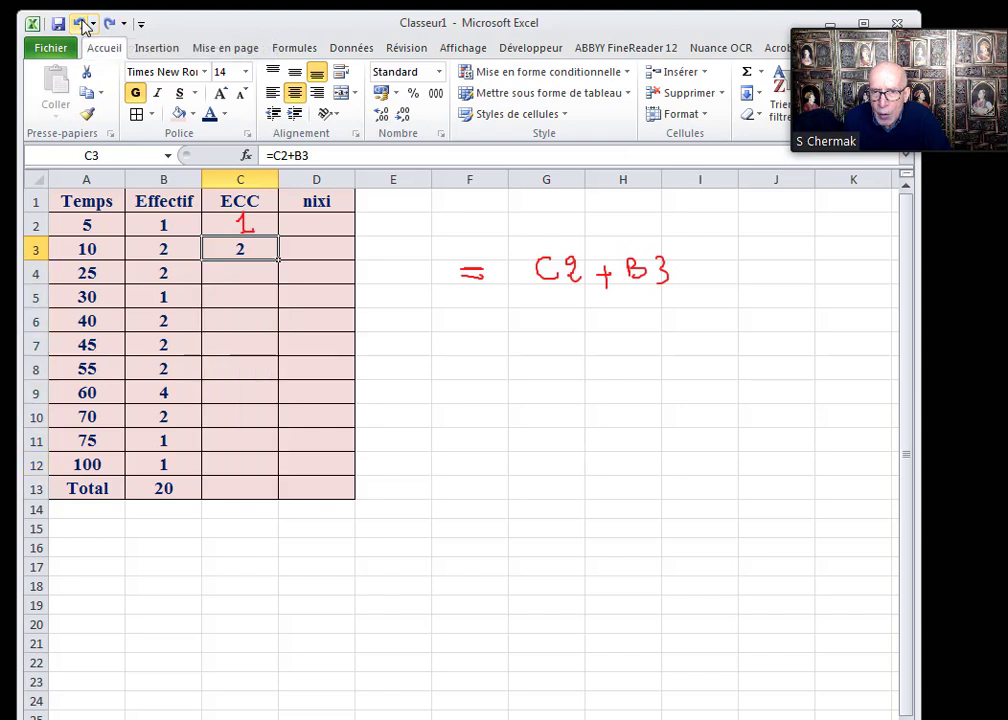
{"action": "left_click", "coordinate": [80, 23]}
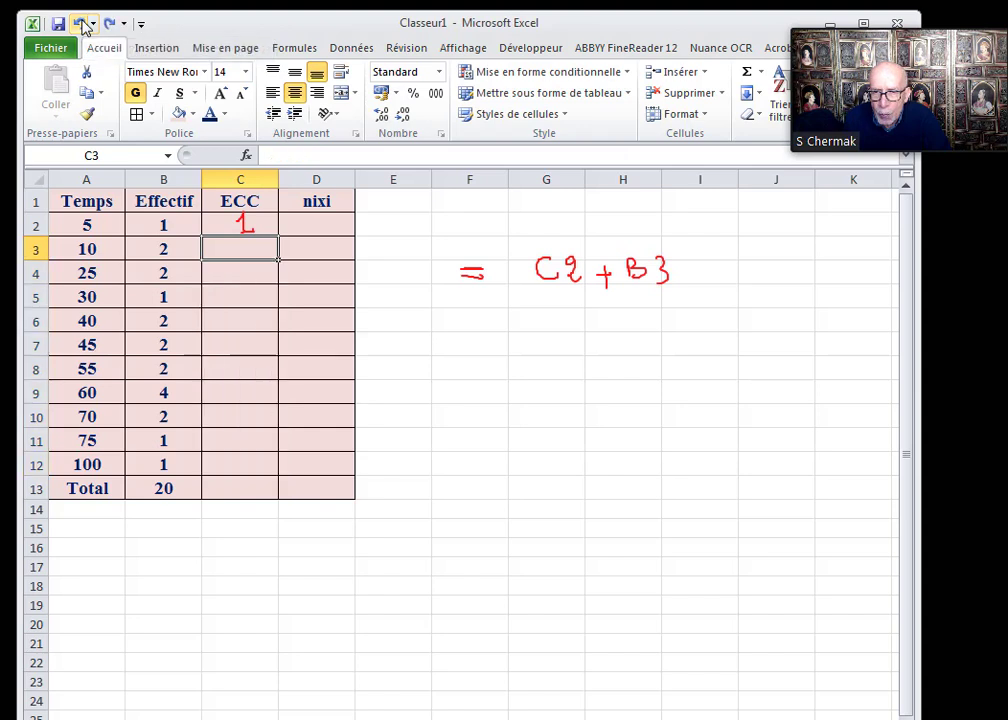
{"action": "left_click", "coordinate": [524, 392]}
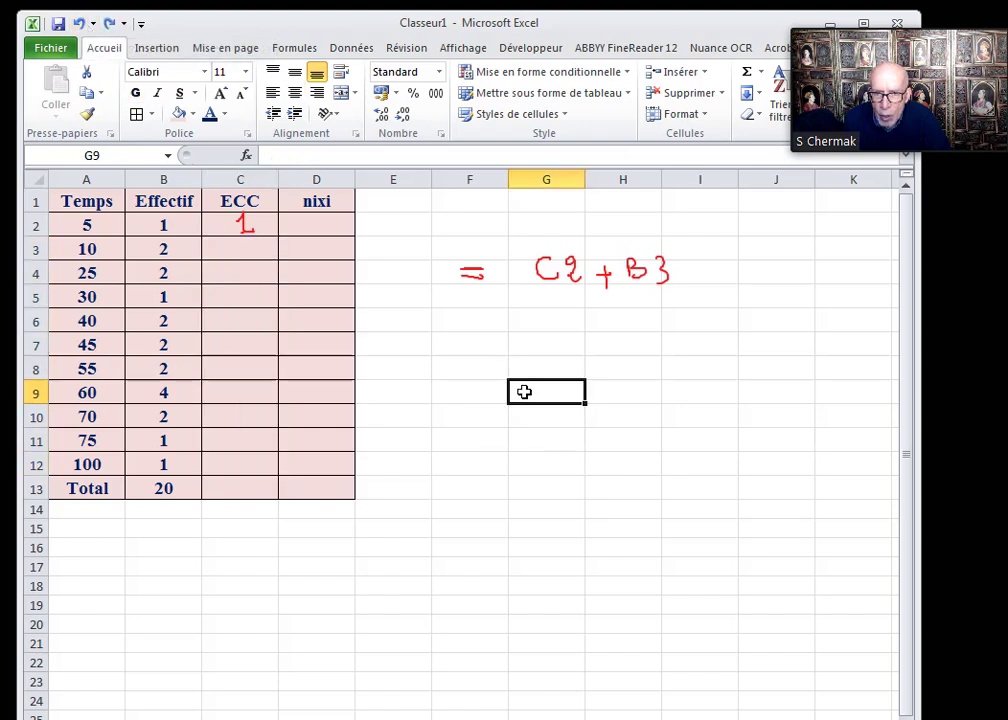
Enter the cumulative formula =C2+B3 in C3 again.
{"action": "left_click", "coordinate": [247, 250]}
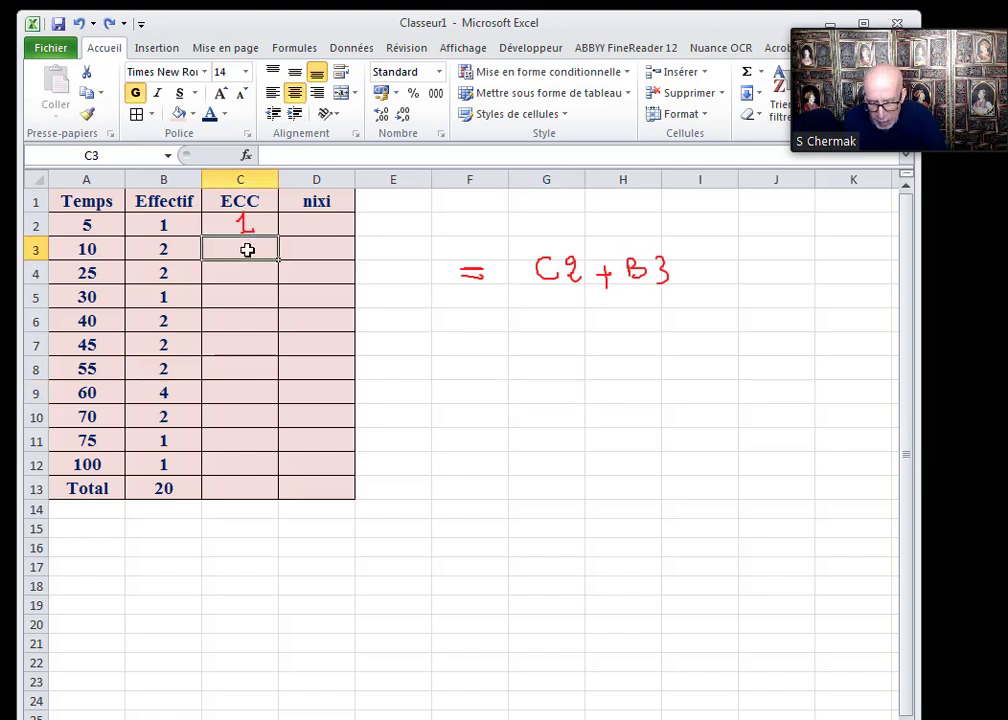
{"action": "type", "text": "="}
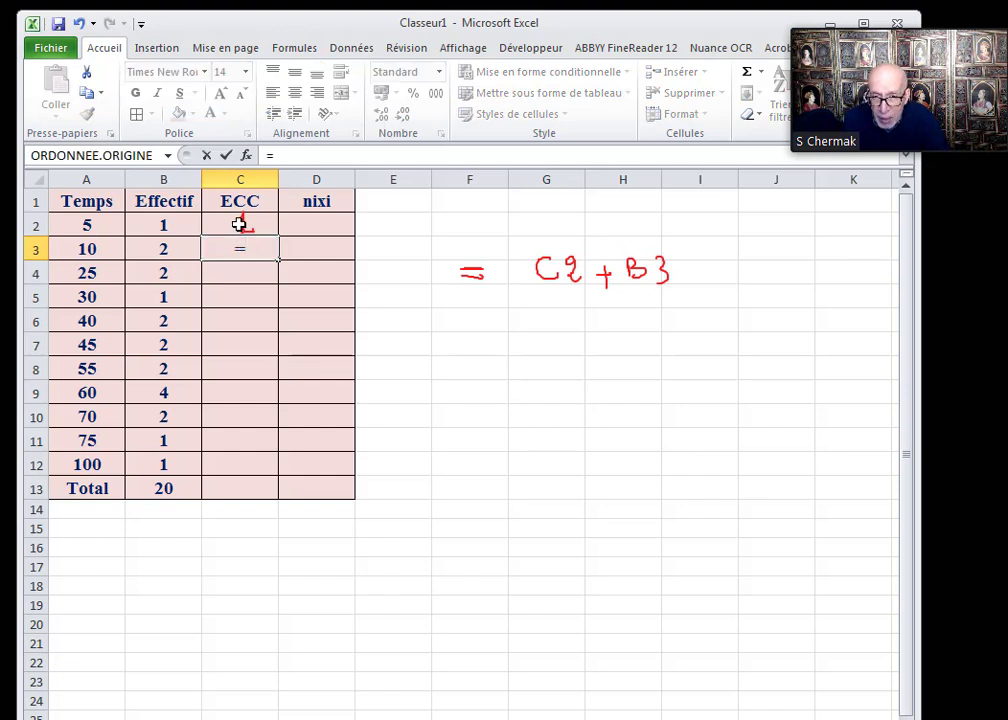
{"action": "left_click", "coordinate": [240, 225]}
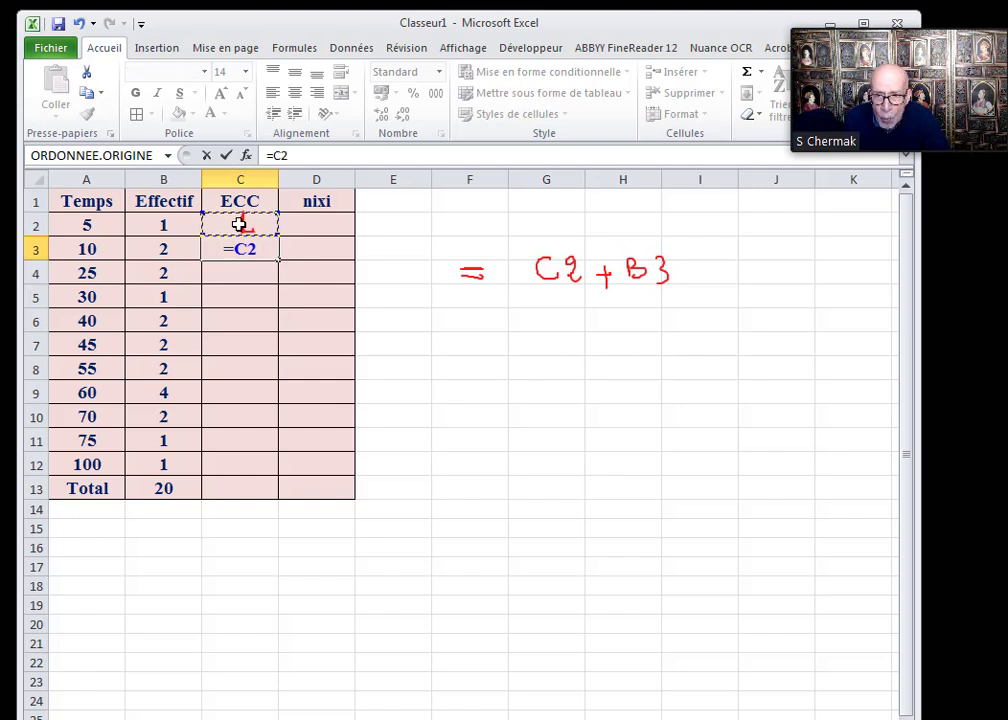
{"action": "type", "text": "+"}
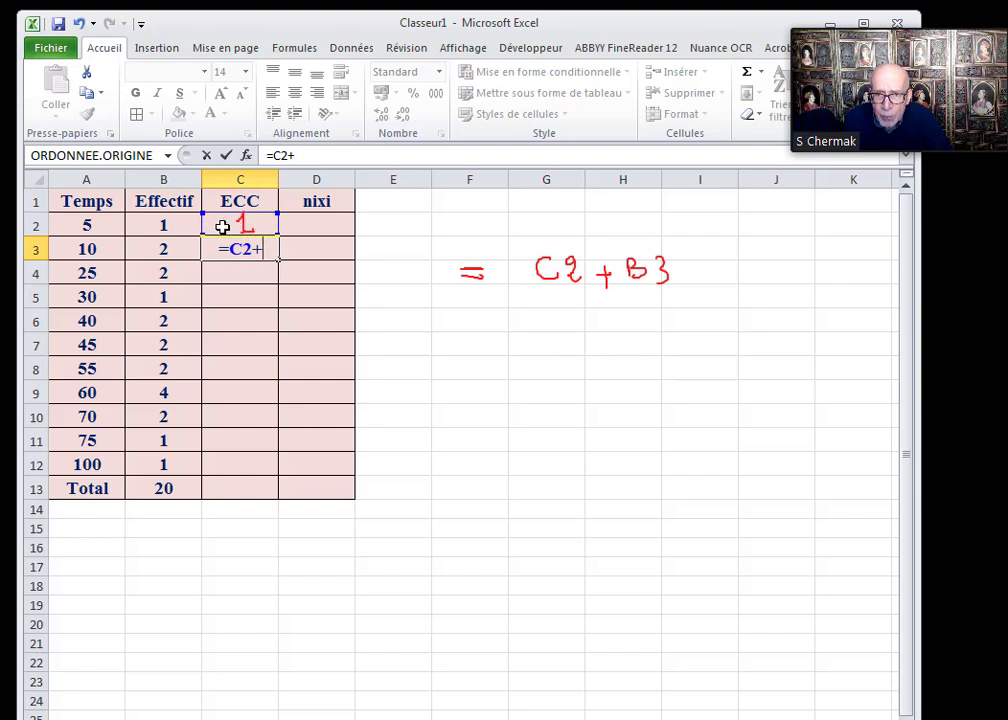
{"action": "left_click", "coordinate": [164, 249]}
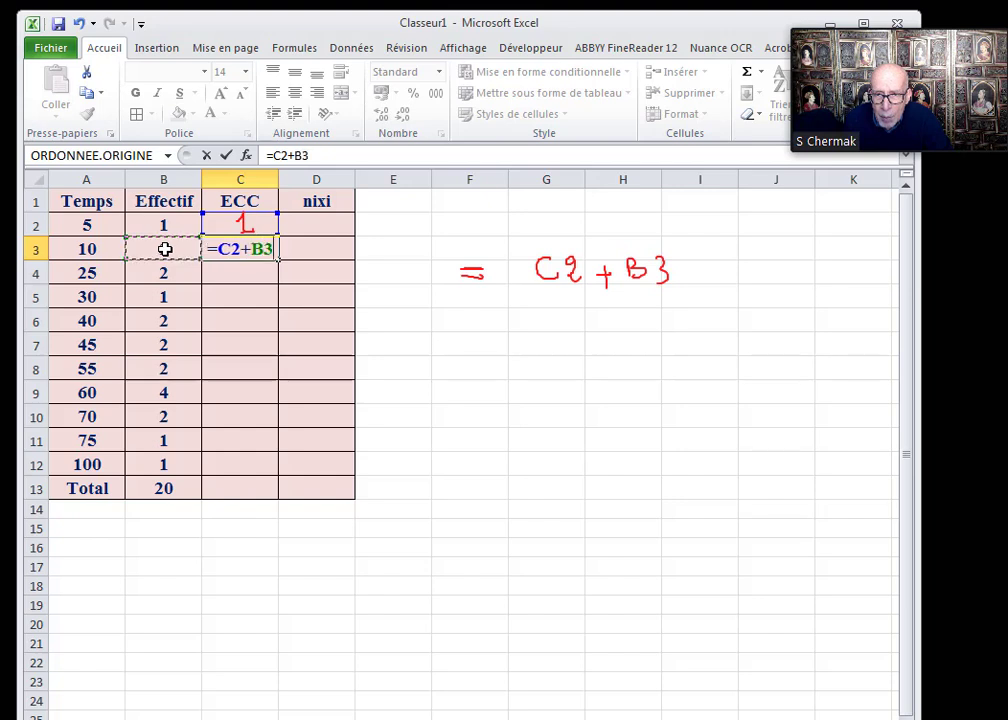
{"action": "left_click", "coordinate": [228, 158]}
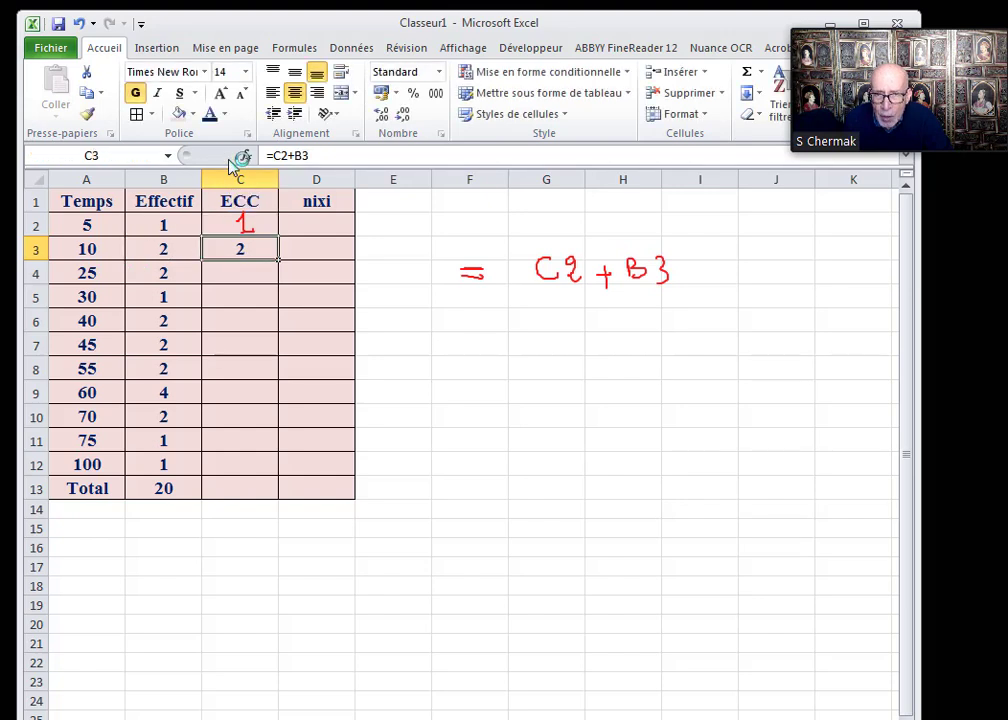
Start re-entering the cumulative formula in C3 with a reference to C2.
{"action": "left_click", "coordinate": [237, 221]}
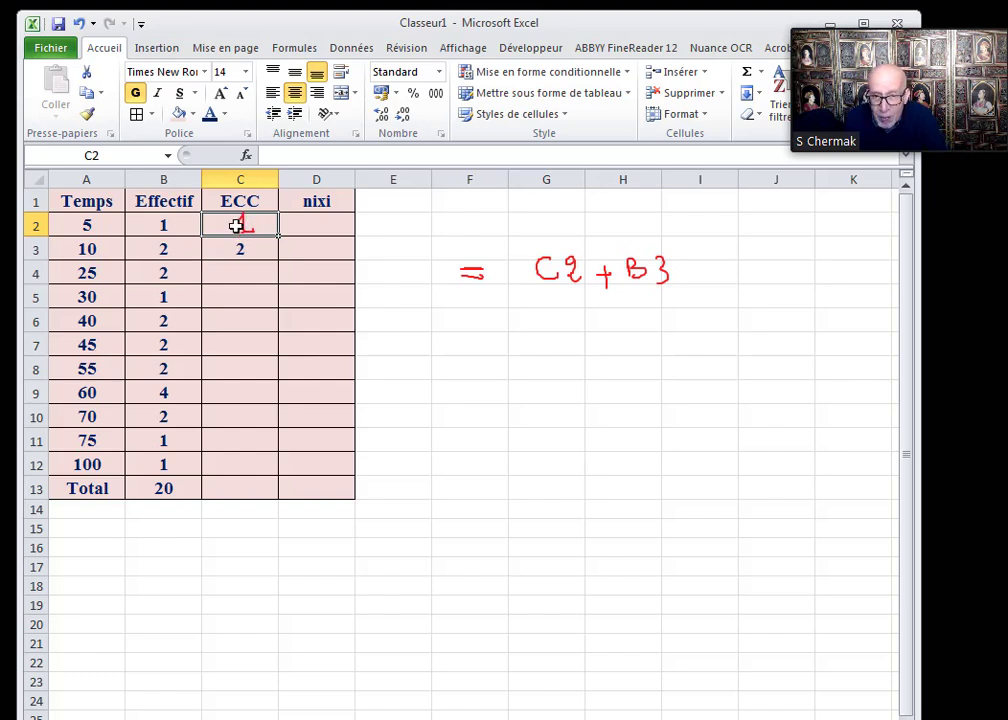
{"action": "left_click", "coordinate": [256, 252]}
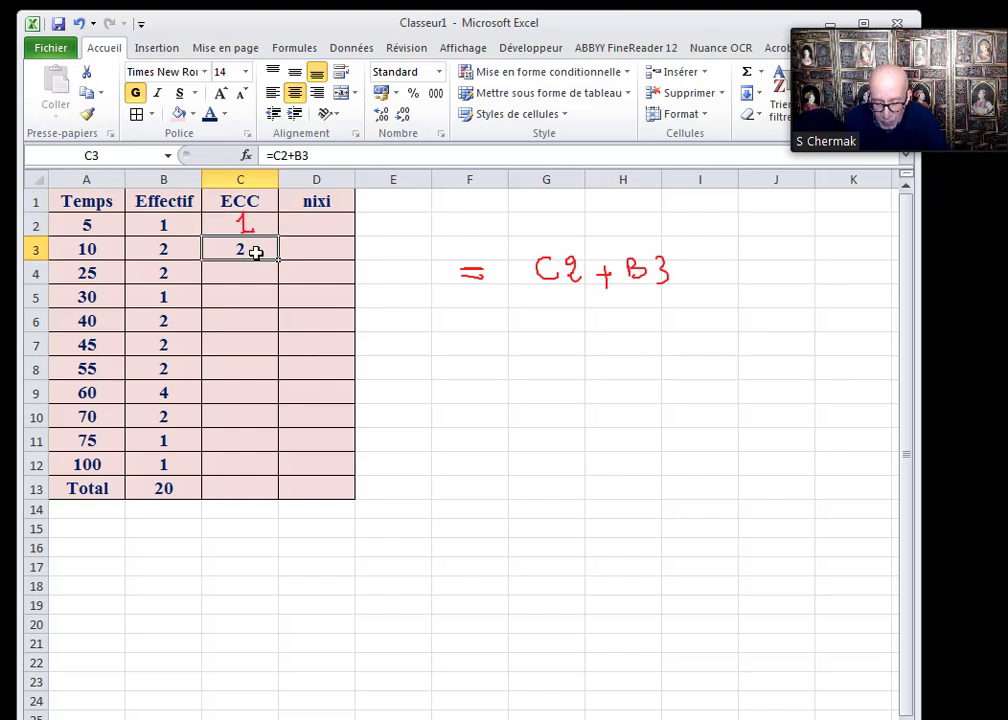
{"action": "type", "text": "="}
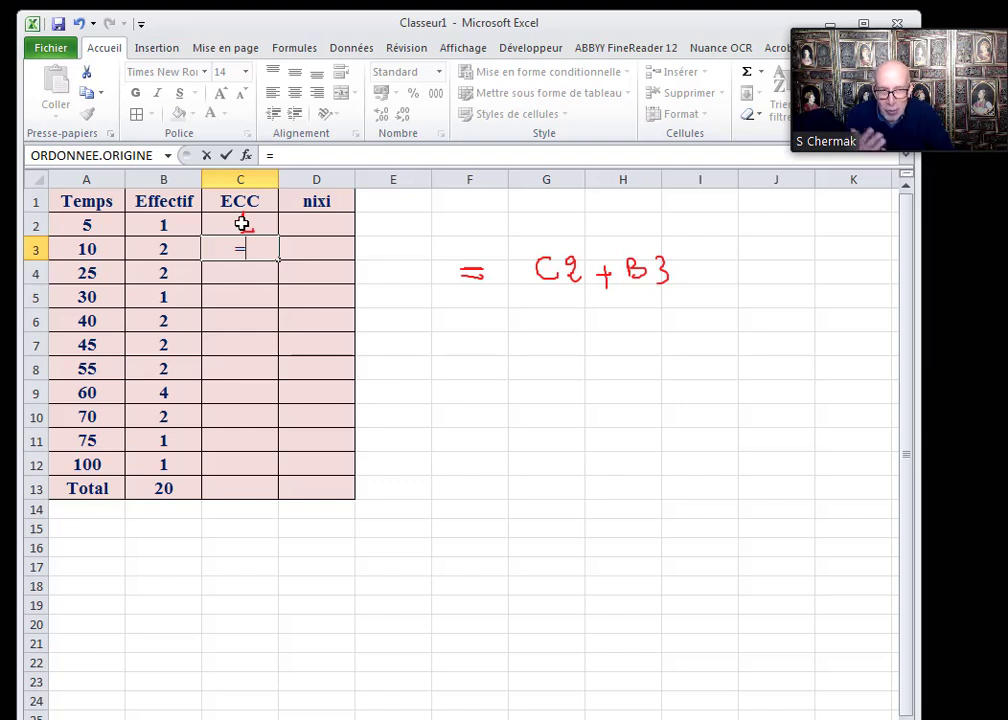
{"action": "left_click_drag", "start_coordinate": [243, 222], "coordinate": [254, 231]}
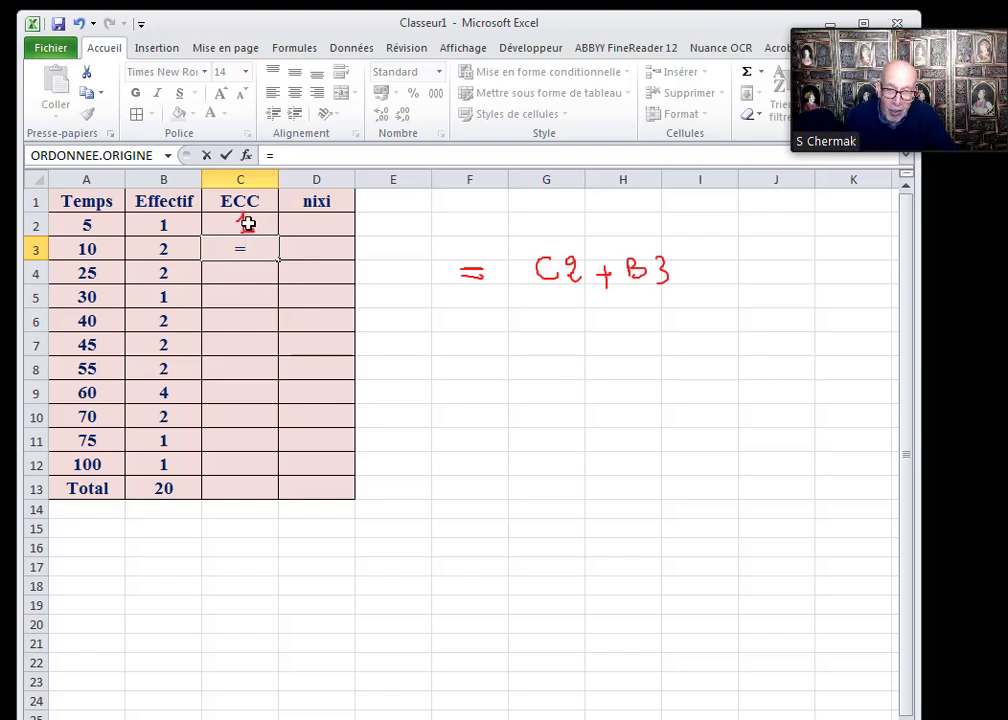
{"action": "left_click", "coordinate": [246, 225]}
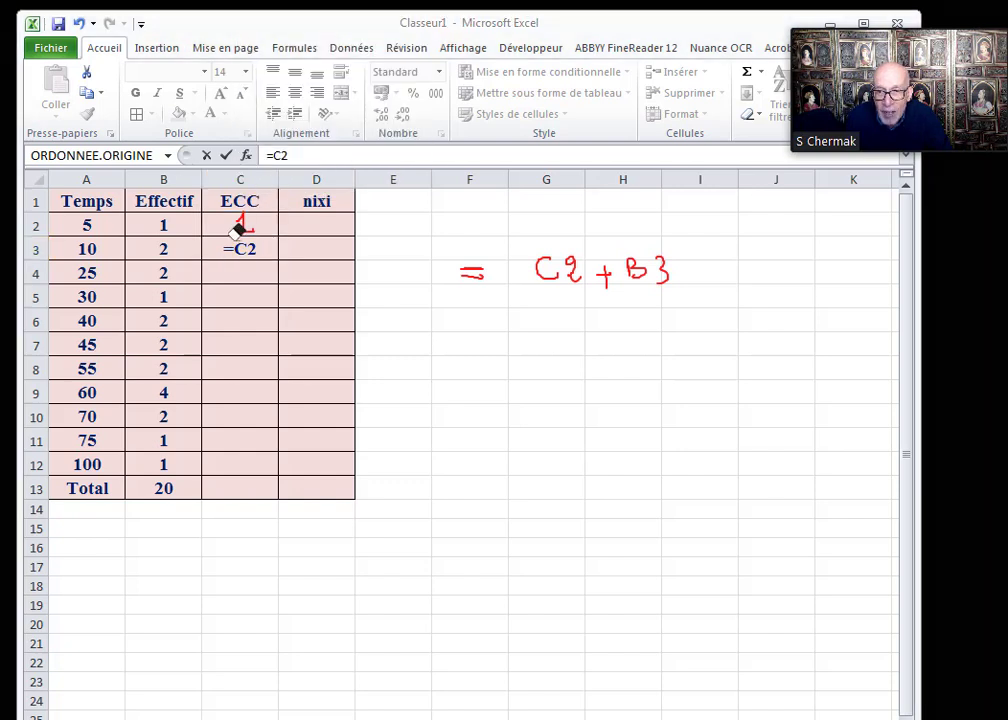
Erase the handwritten 1 drawn over cell C2.
{"action": "left_click_drag", "start_coordinate": [243, 225], "coordinate": [245, 219]}
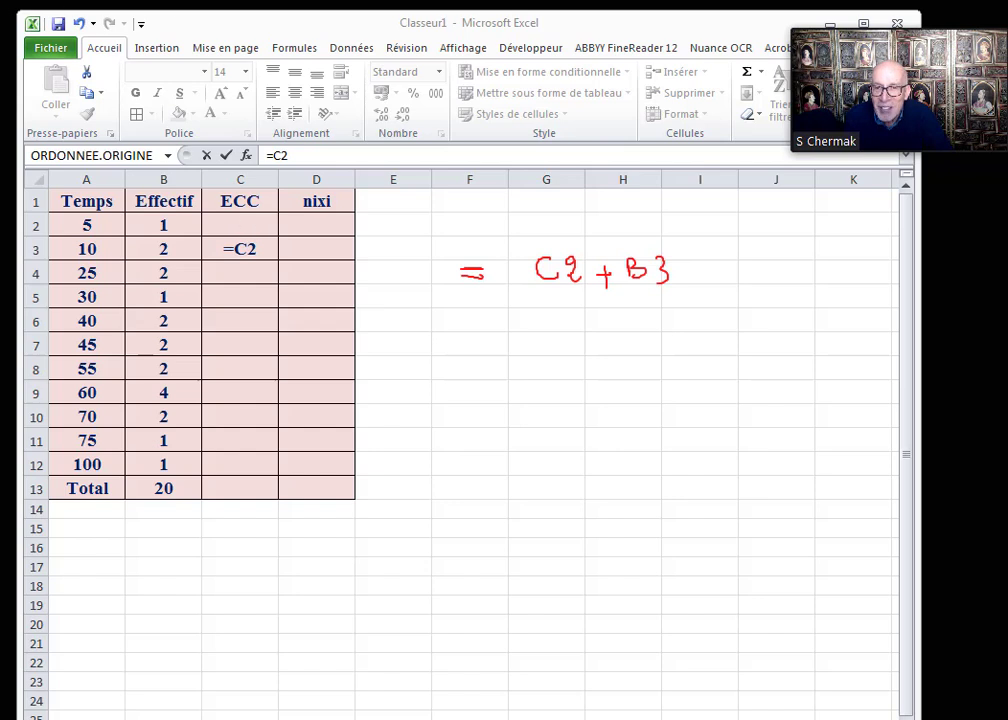
{"action": "mouse_move", "coordinate": [90, 8]}
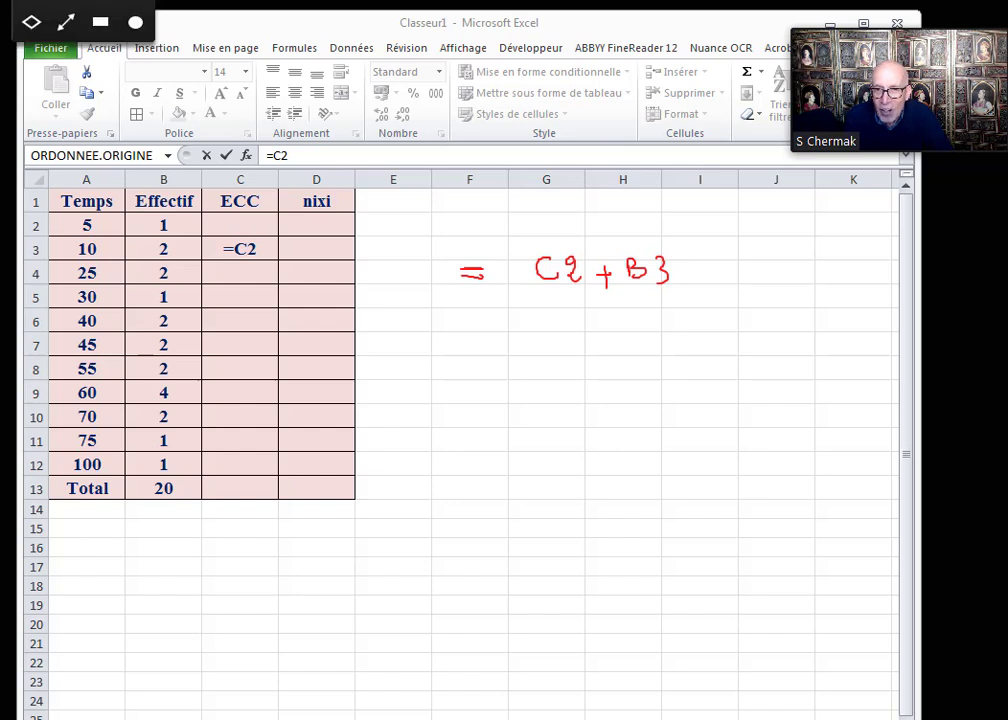
{"action": "left_click", "coordinate": [248, 221]}
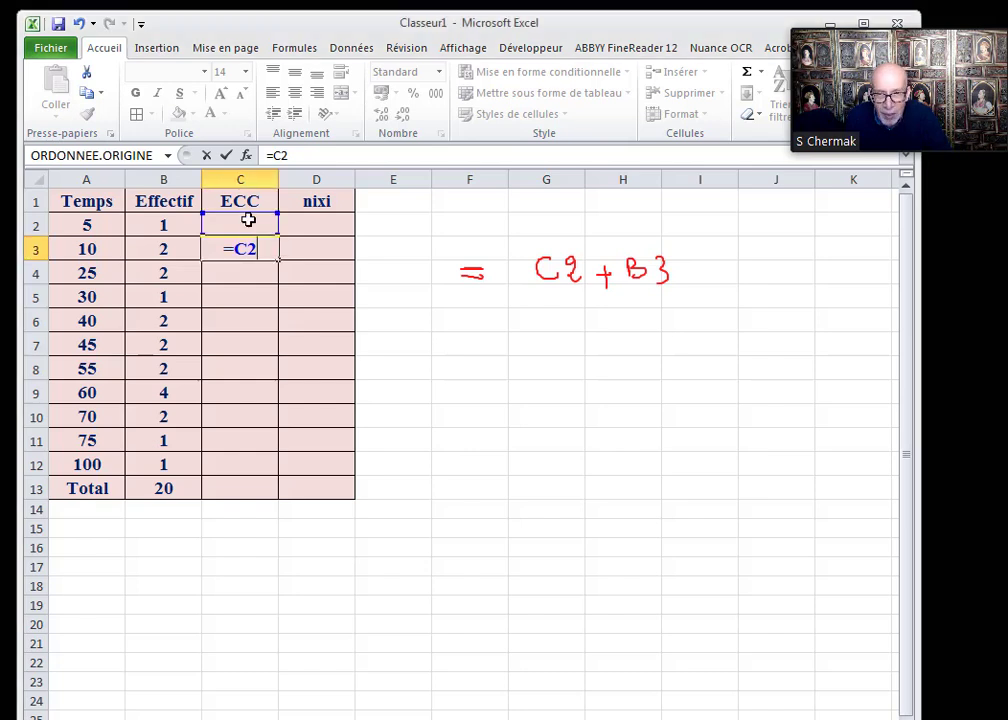
Complete the pending formula in C3 as =C2+B3.
{"action": "type", "text": "1"}
{"action": "key", "text": "BackSpace"}
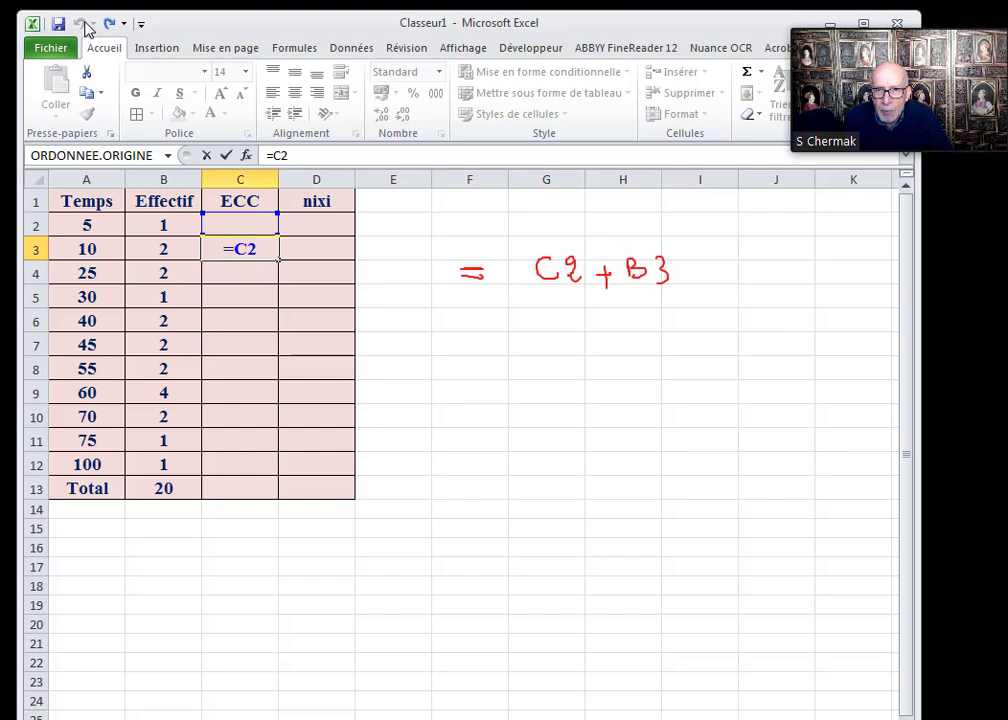
{"action": "type", "text": "+B3"}
{"action": "left_click", "coordinate": [226, 155]}
Enter 1 in cell C2 and the cumulative formula =C2+B3 in C3.
{"action": "left_click", "coordinate": [251, 226]}
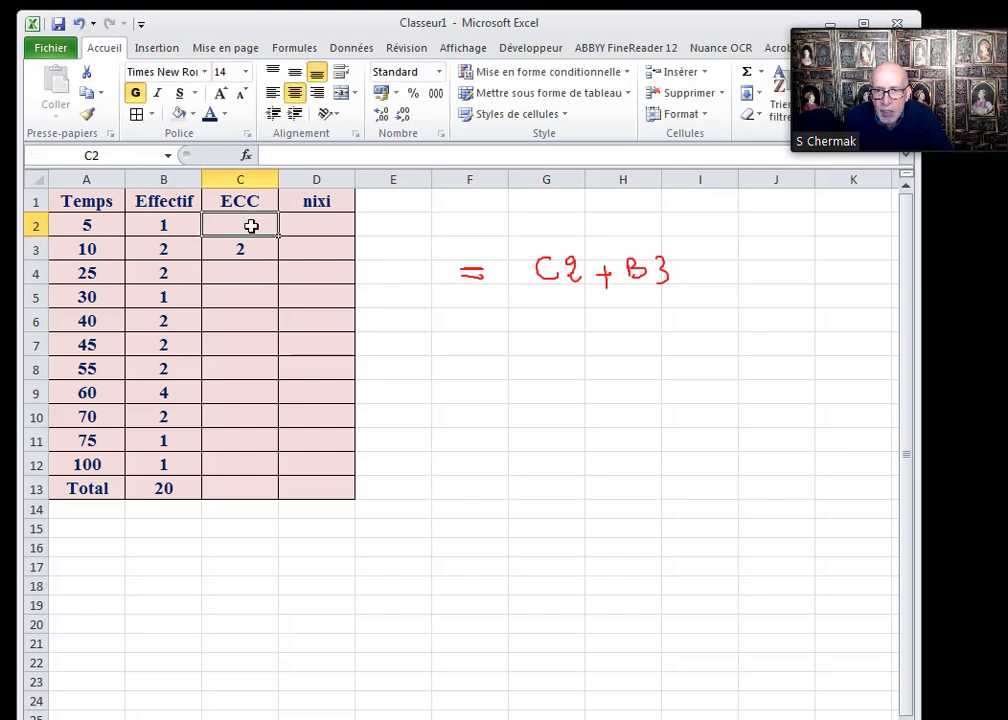
{"action": "type", "text": "1"}
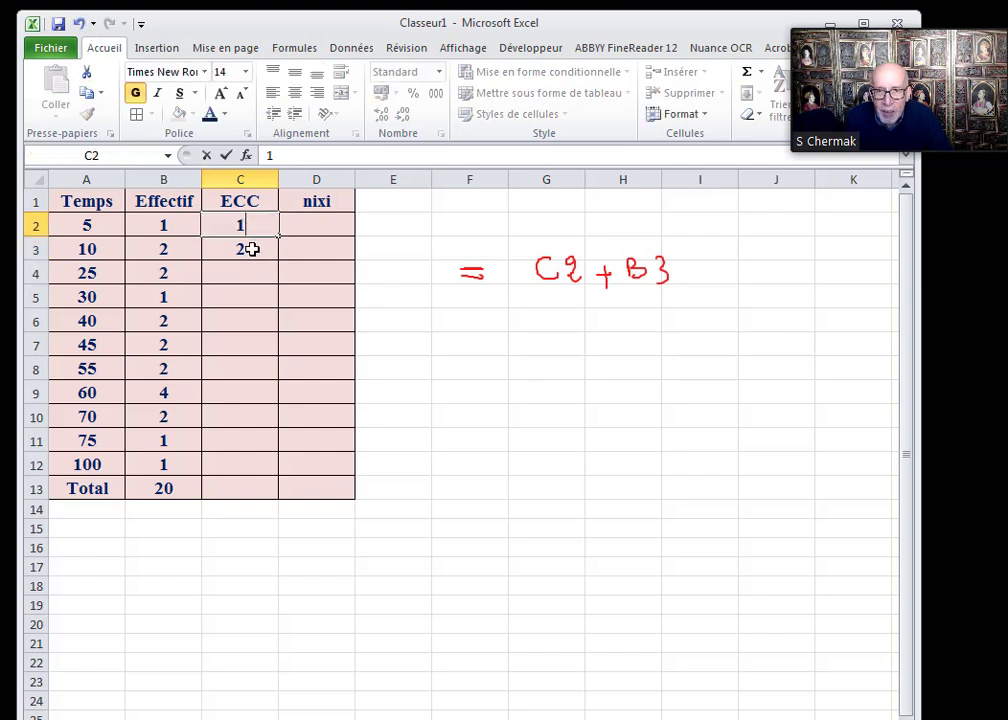
{"action": "left_click", "coordinate": [251, 249]}
{"action": "type", "text": "="}
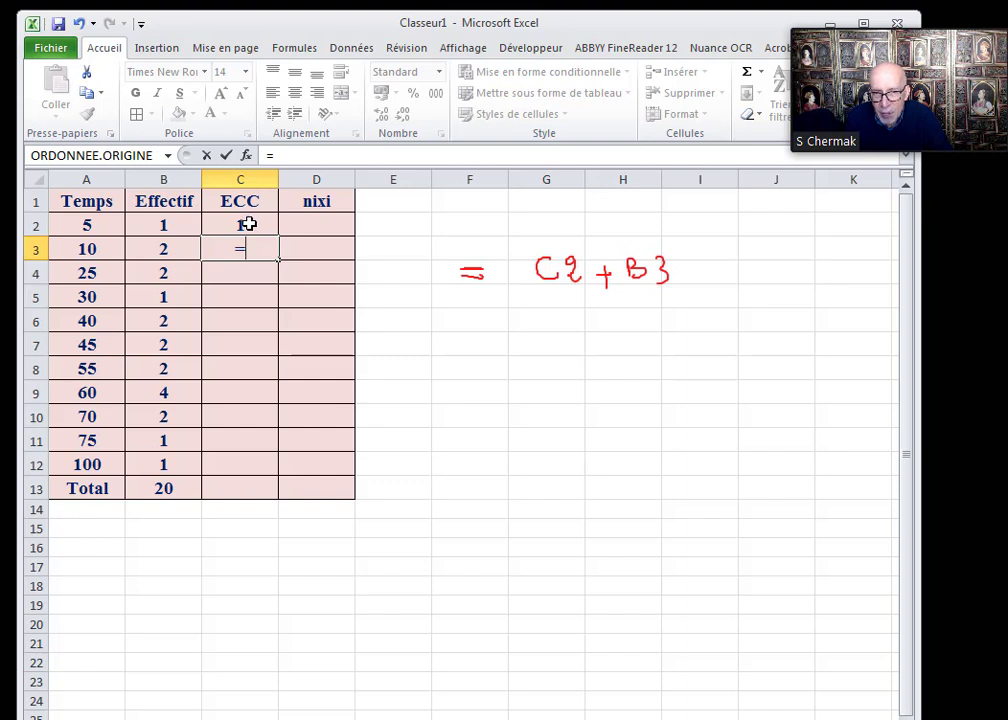
{"action": "left_click", "coordinate": [247, 224]}
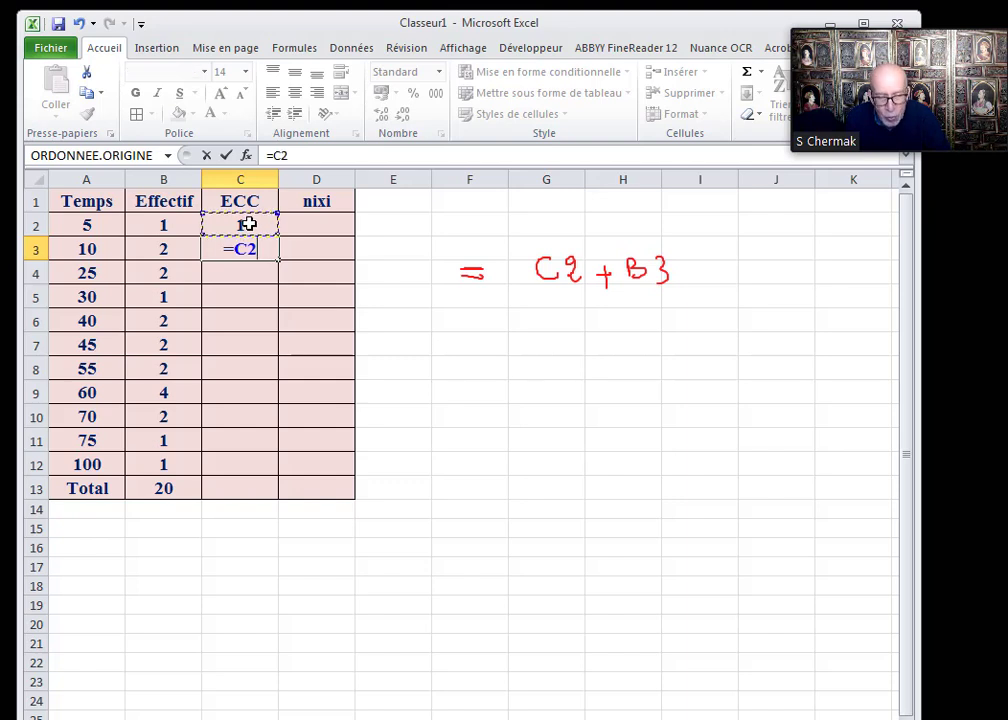
{"action": "type", "text": "+"}
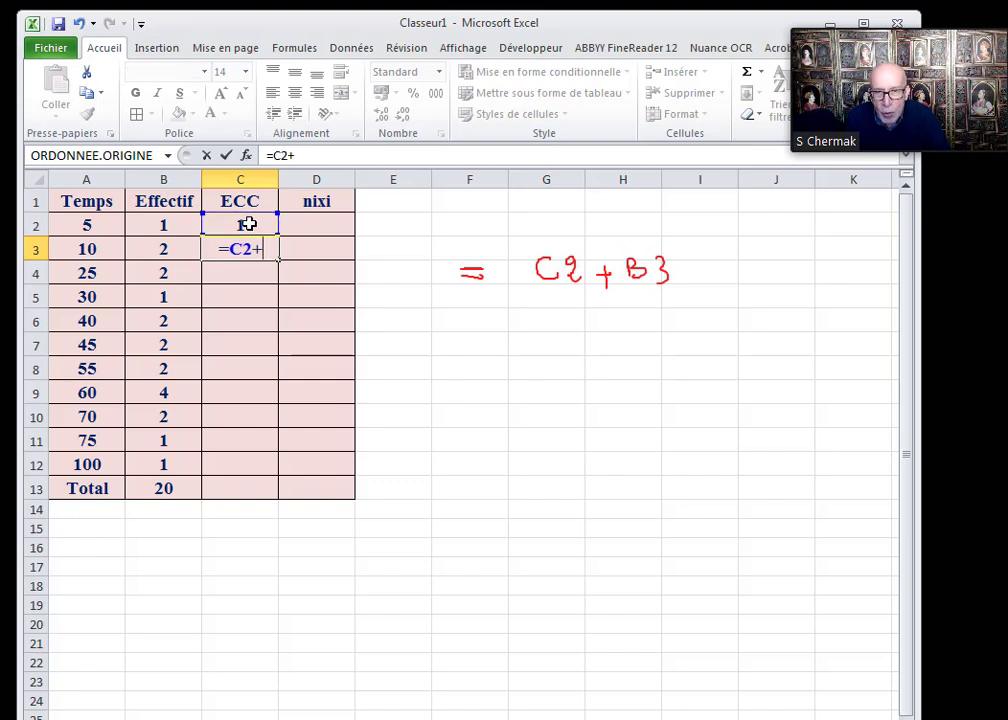
{"action": "left_click", "coordinate": [172, 251]}
{"action": "key", "text": "Return"}
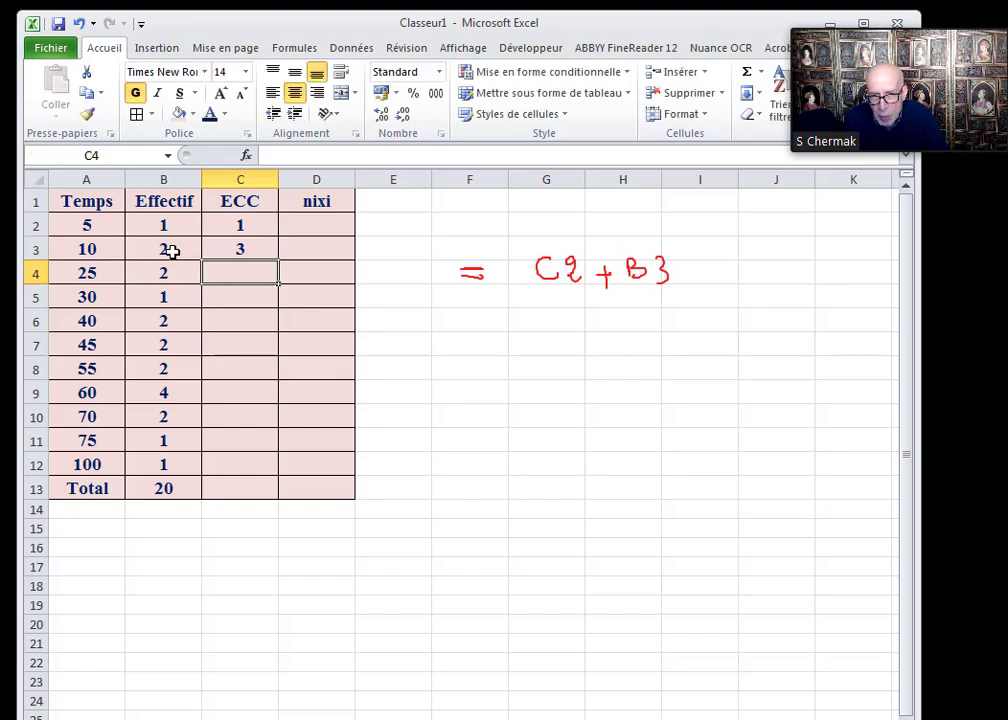
Fill the formula in C3 down the ECC column to C12.
{"action": "left_click", "coordinate": [255, 250]}
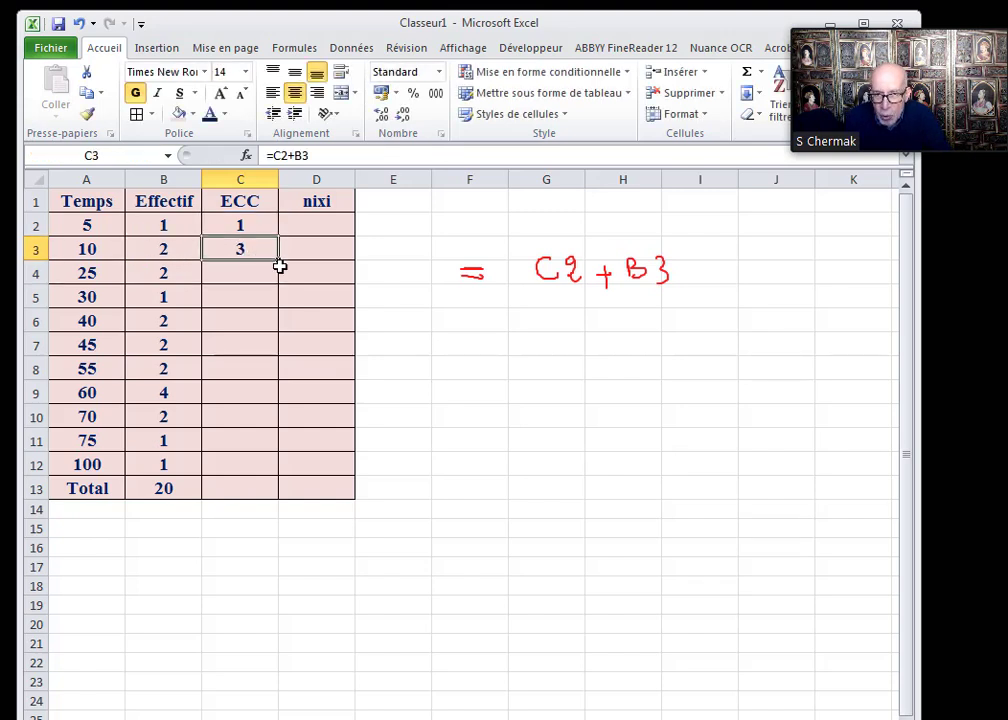
{"action": "left_click_drag", "start_coordinate": [278, 261], "coordinate": [272, 466]}
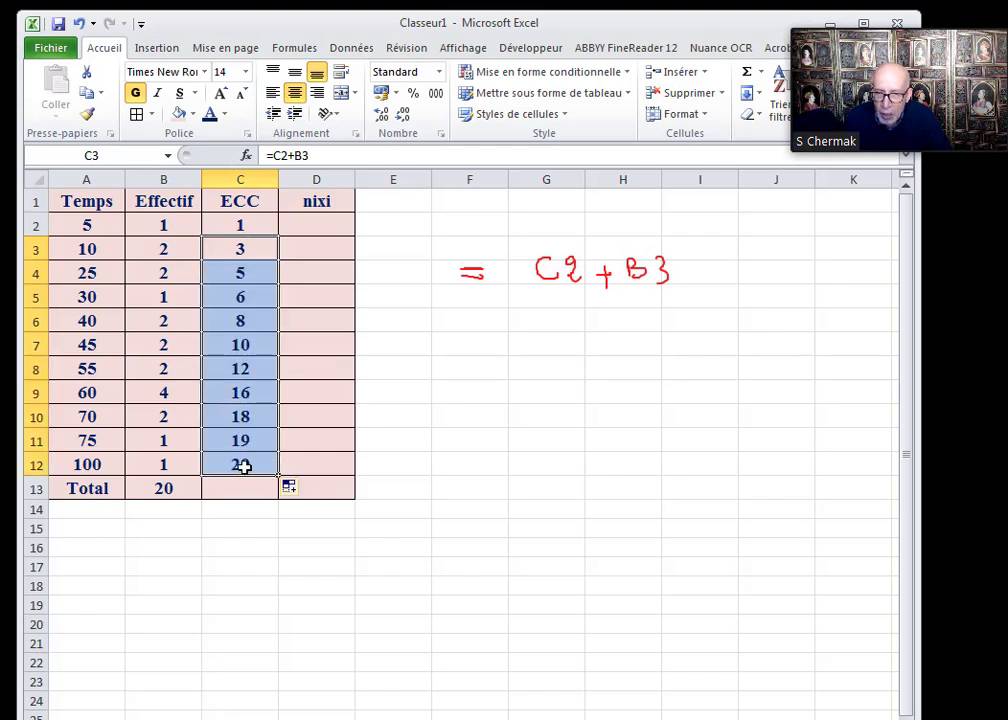
{"action": "left_click", "coordinate": [244, 464]}
Review the start of the ECC column and inspect the formula references in C3.
{"action": "left_click", "coordinate": [248, 225]}
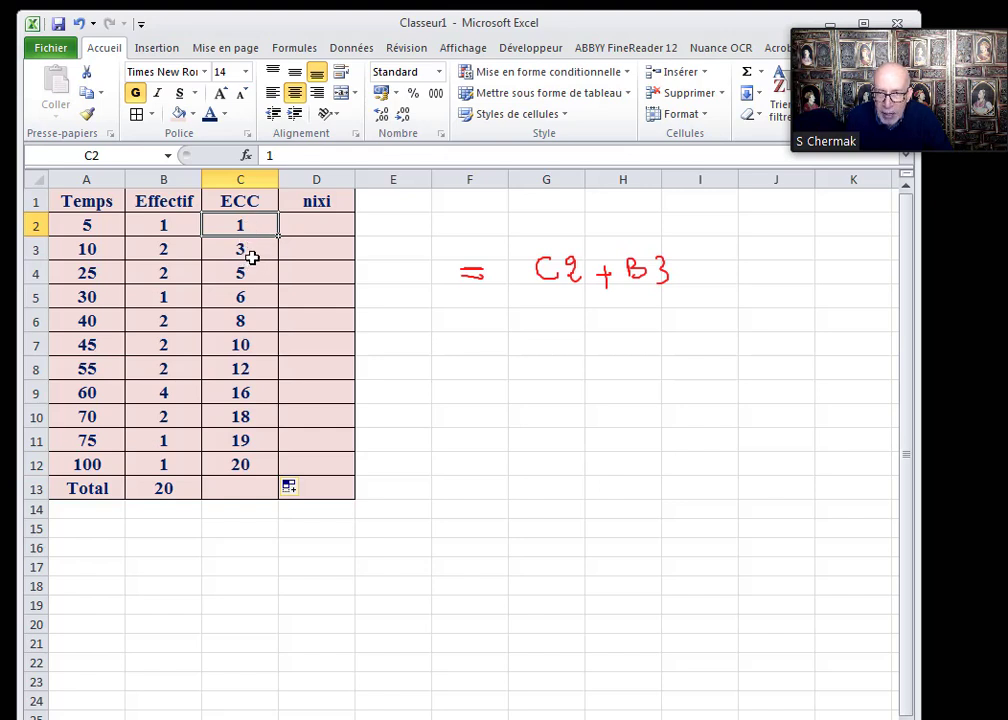
{"action": "key", "text": "ctrl+Down"}
{"action": "left_click", "coordinate": [255, 251]}
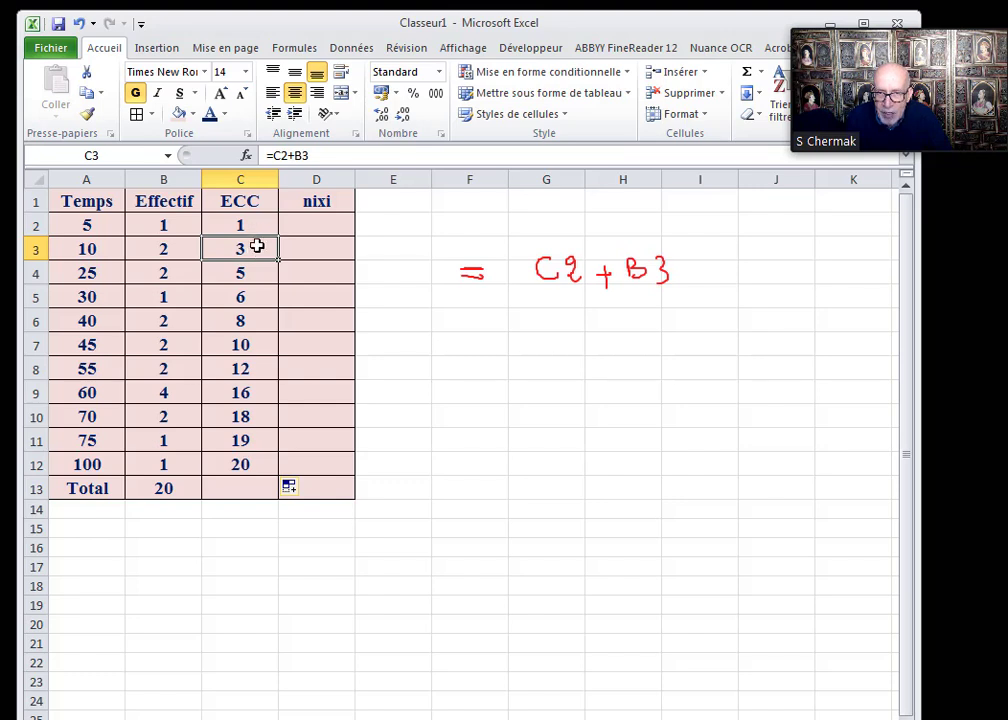
{"action": "double_click", "coordinate": [257, 246]}
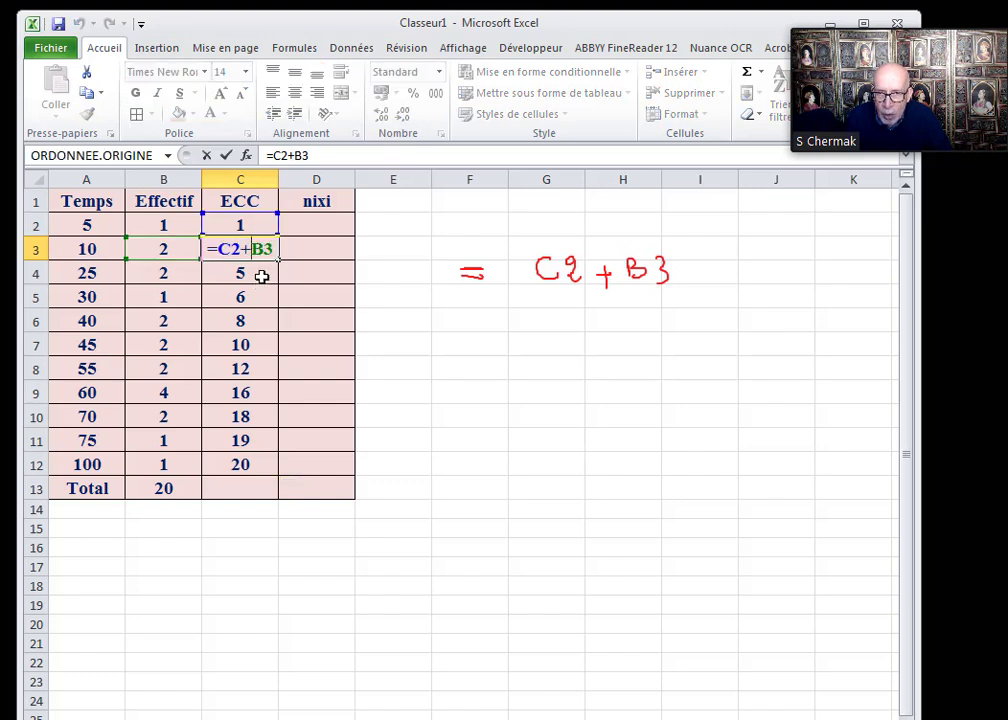
Remove the stray C4 reference from the C3 formula, restoring it to =C2+B3.
{"action": "left_click", "coordinate": [261, 276]}
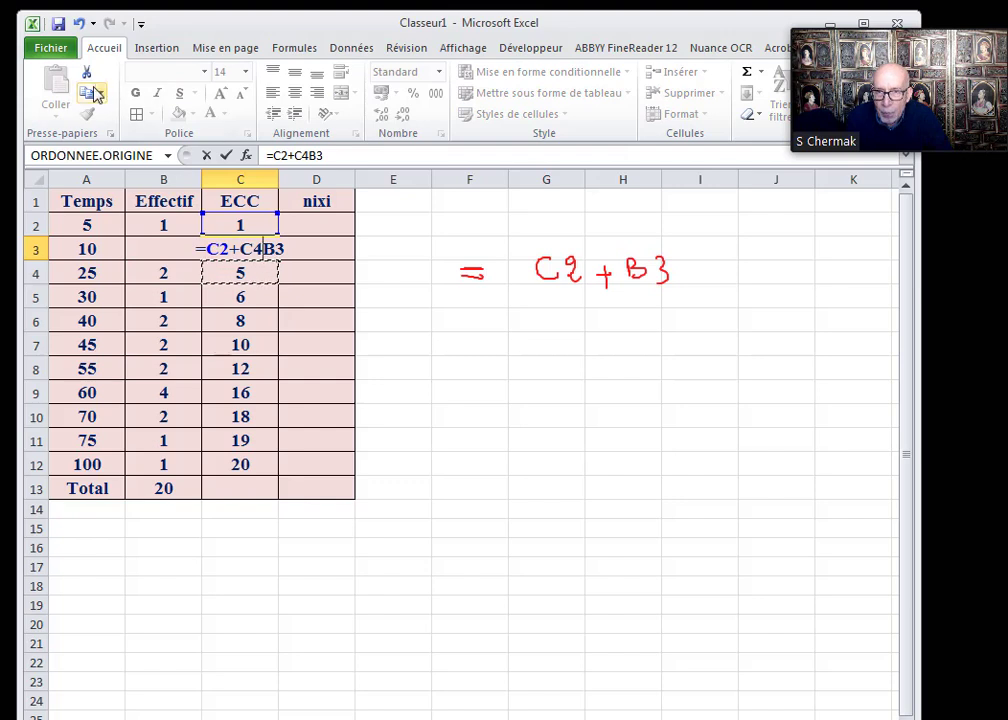
{"action": "left_click", "coordinate": [80, 24]}
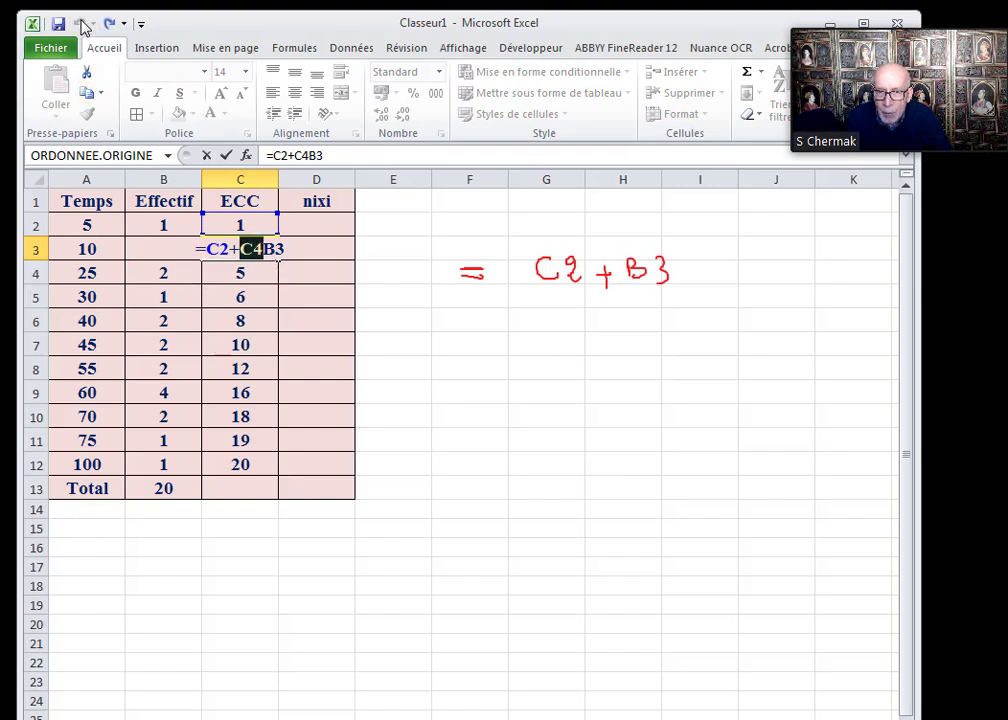
{"action": "left_click", "coordinate": [226, 158]}
{"action": "left_click", "coordinate": [449, 396]}
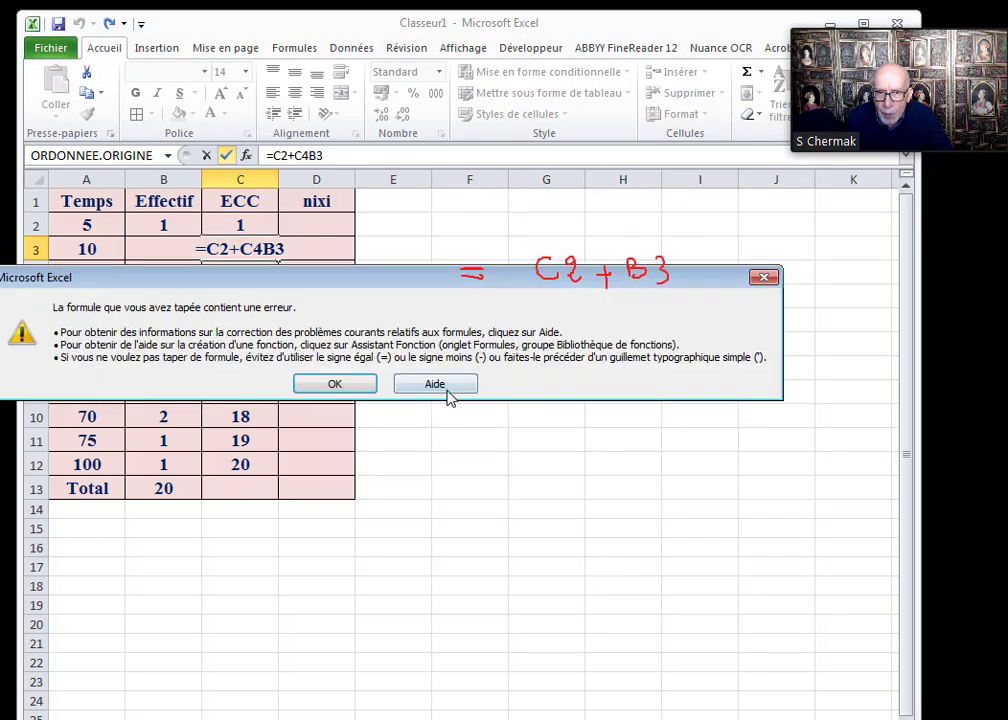
{"action": "left_click", "coordinate": [338, 385]}
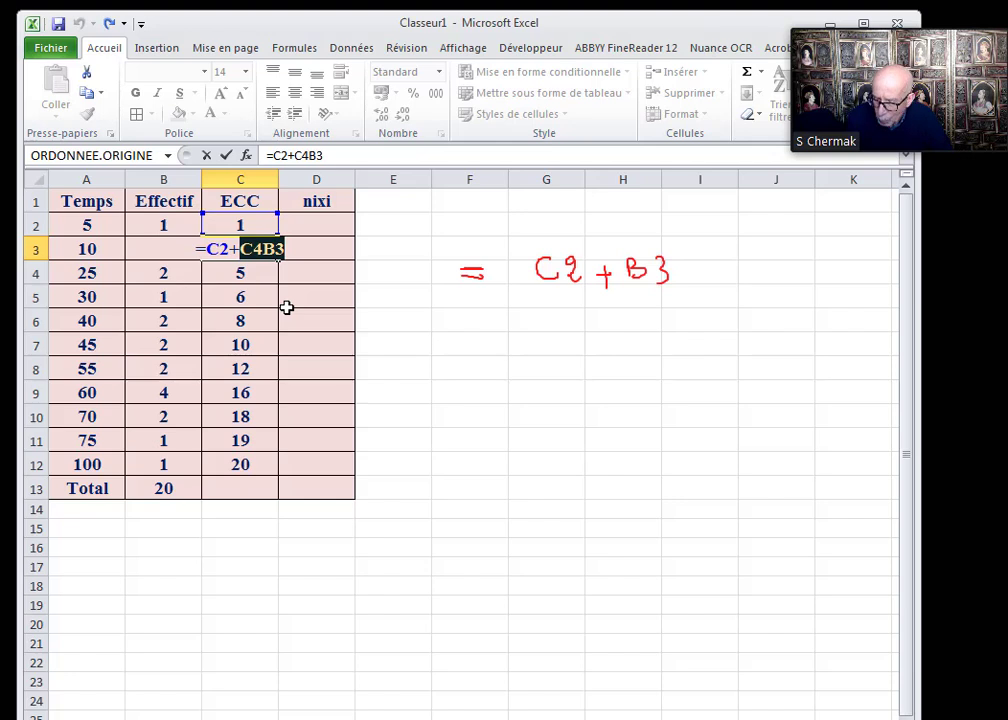
{"action": "type", "text": "B3"}
{"action": "key", "text": "ctrl+Return"}
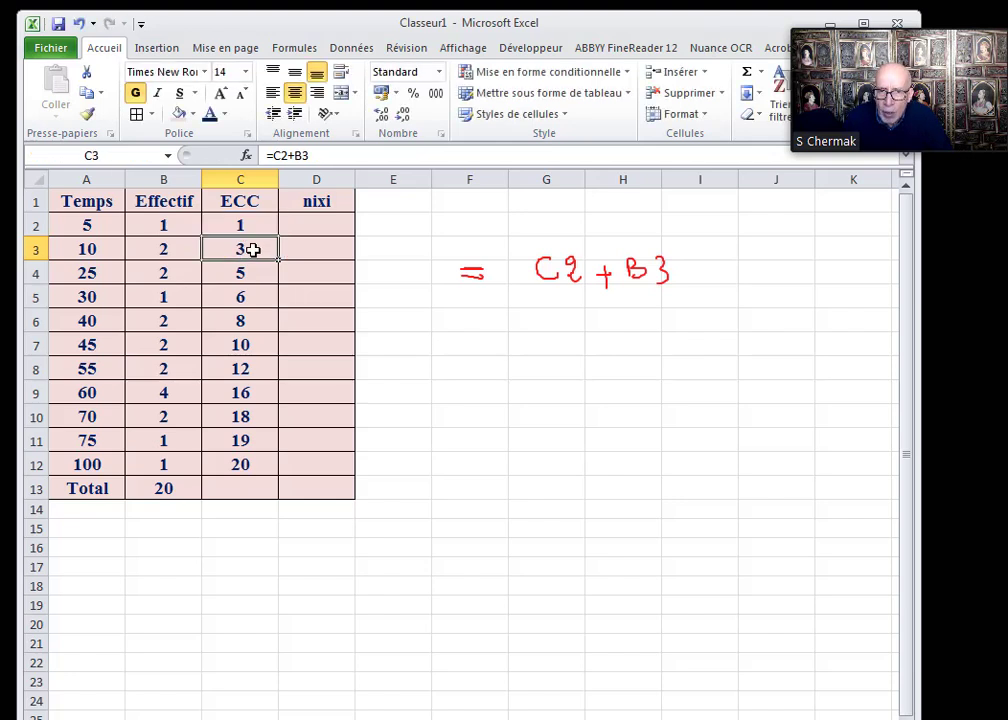
Inspect the cell references in the filled formulas of C4 and C5, leaving them unedited.
{"action": "left_click", "coordinate": [252, 273]}
{"action": "double_click", "coordinate": [252, 273]}
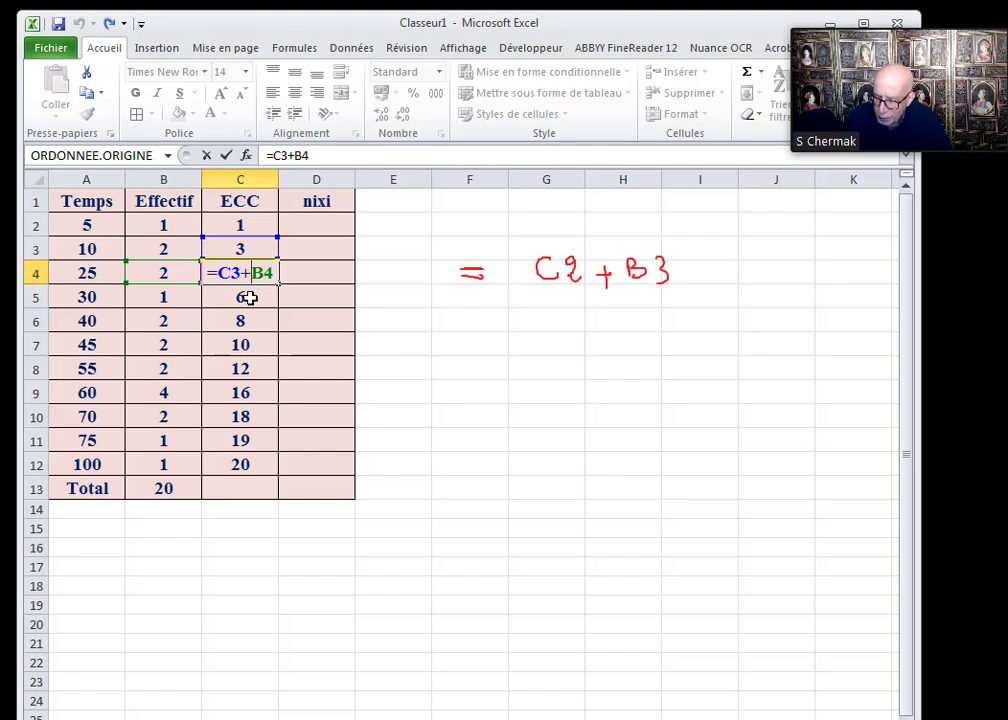
{"action": "key", "text": "ctrl+Return"}
{"action": "left_click", "coordinate": [248, 300]}
{"action": "double_click", "coordinate": [248, 300]}
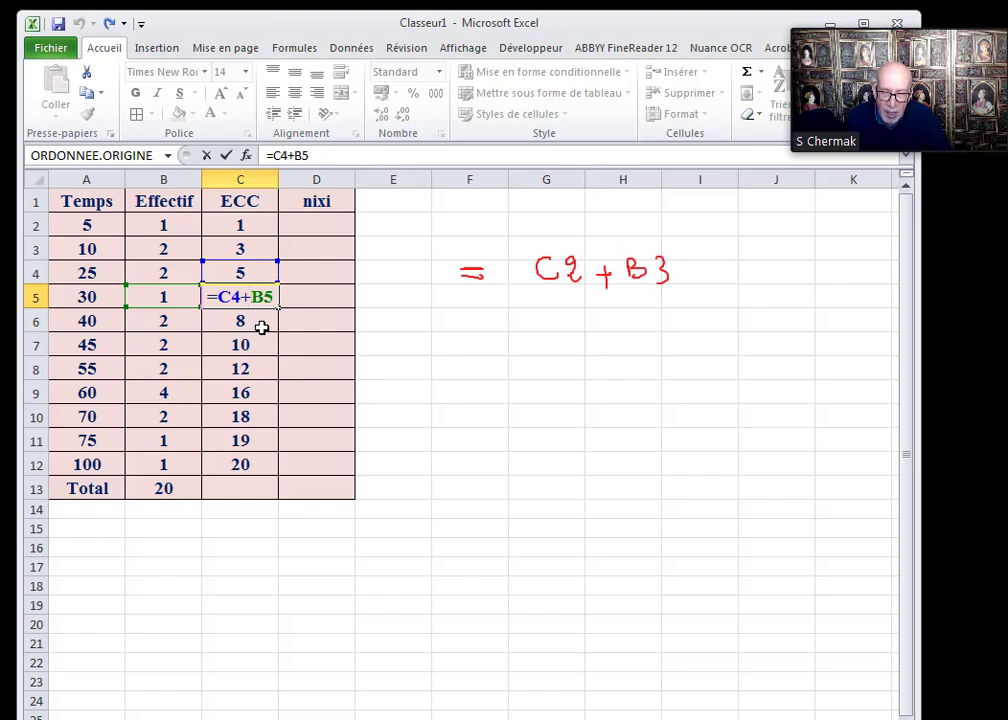
{"action": "left_click", "coordinate": [467, 483]}
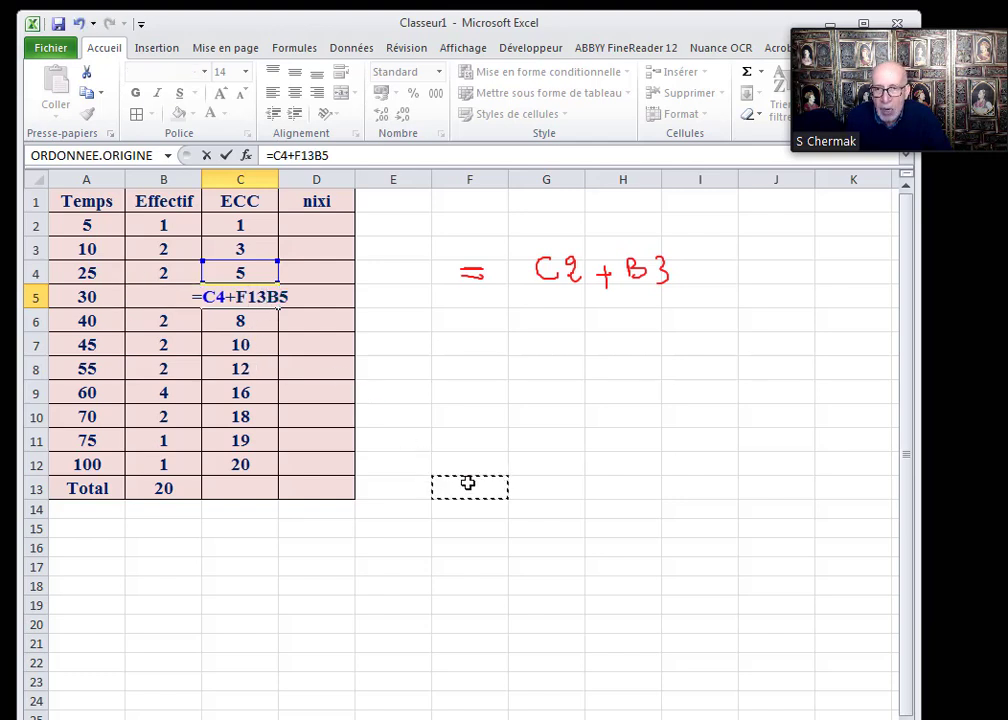
{"action": "key", "text": "Escape"}
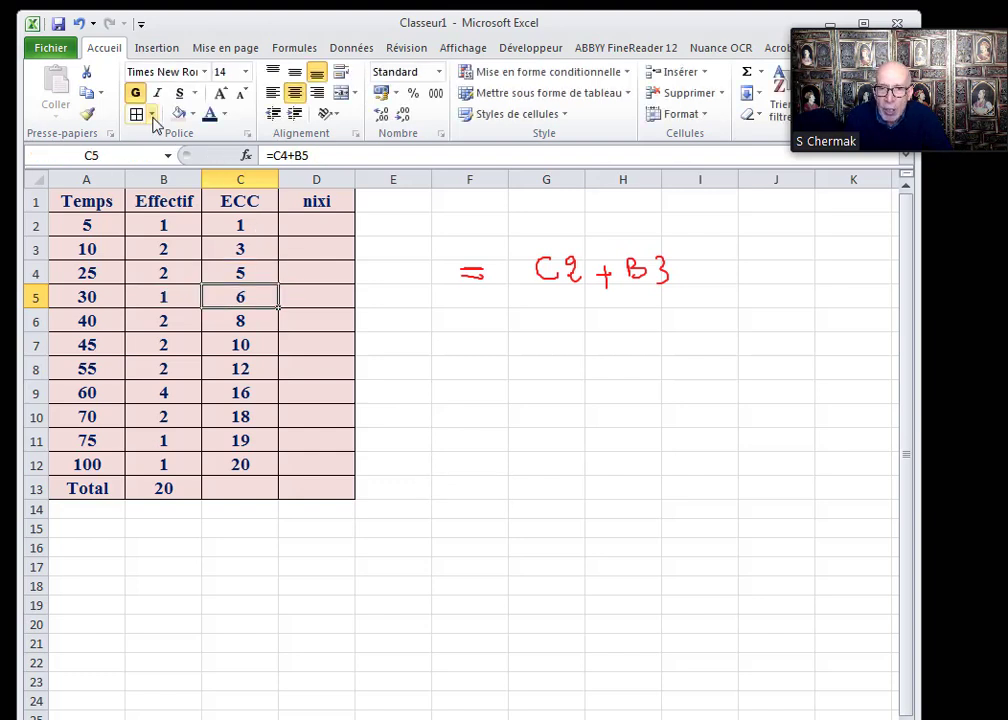
Enter the product formula =B2*A2 in cell D2 of the nixi column.
{"action": "left_click", "coordinate": [308, 229]}
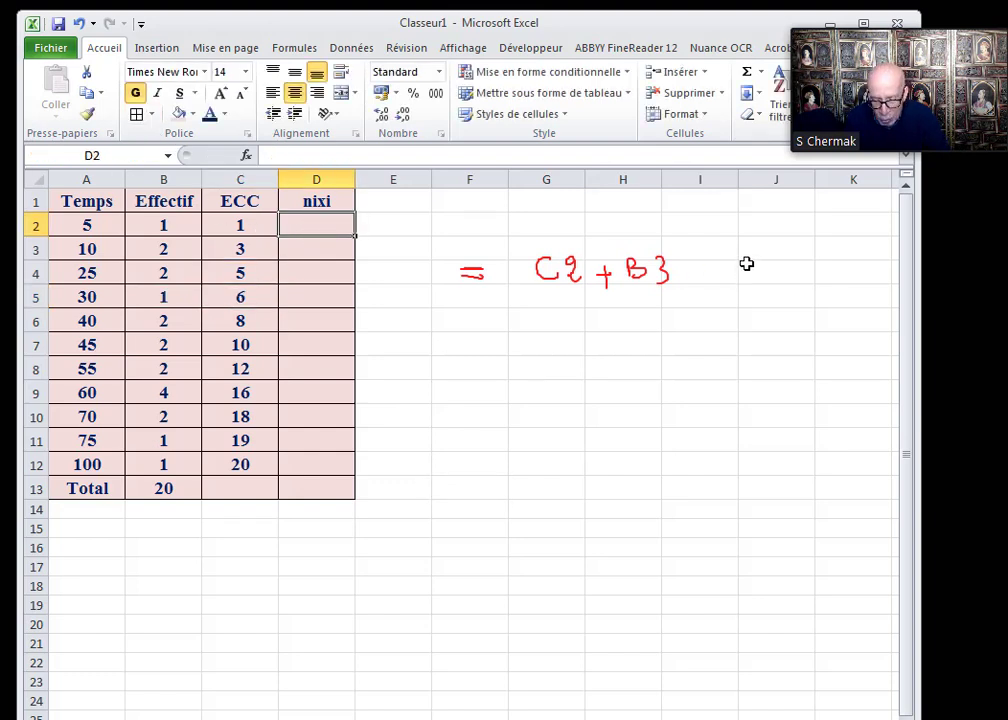
{"action": "type", "text": "="}
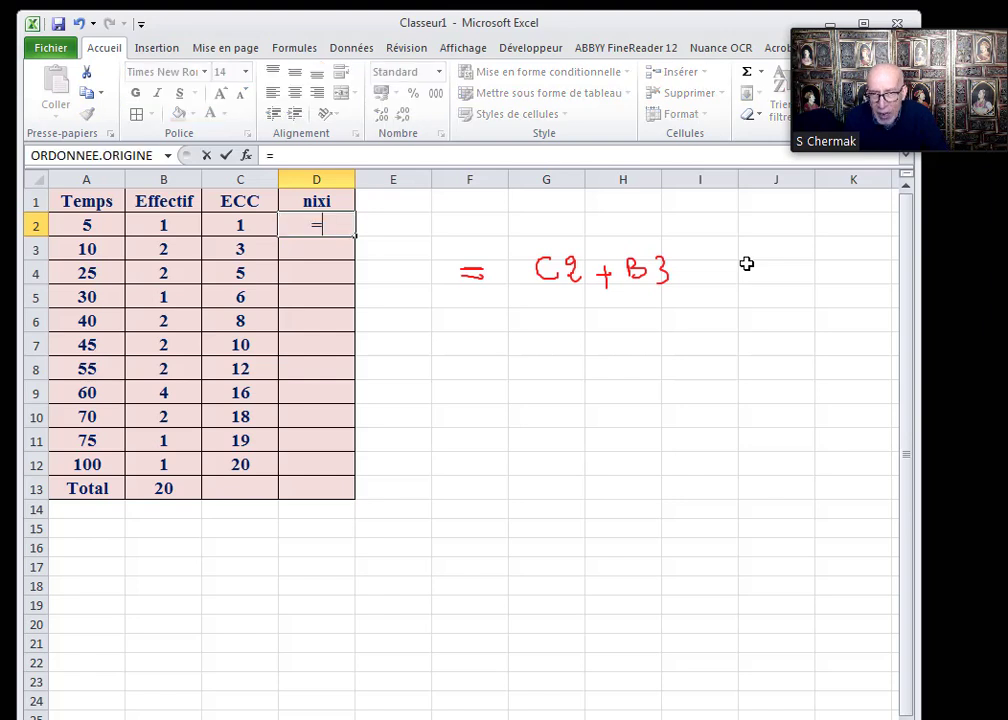
{"action": "left_click", "coordinate": [173, 221]}
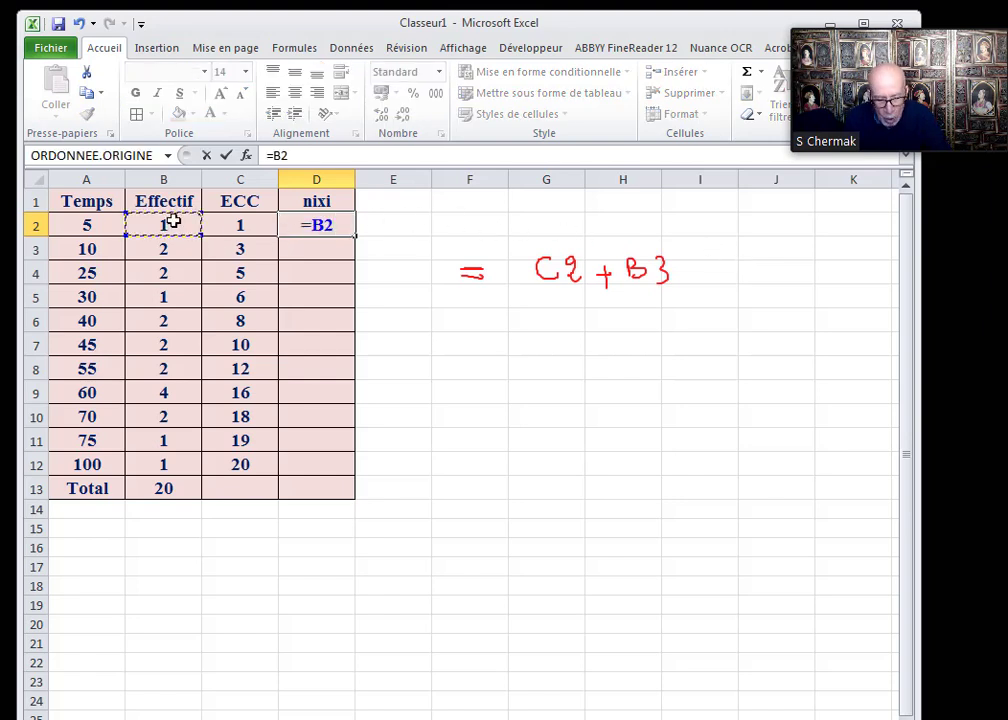
{"action": "type", "text": "*"}
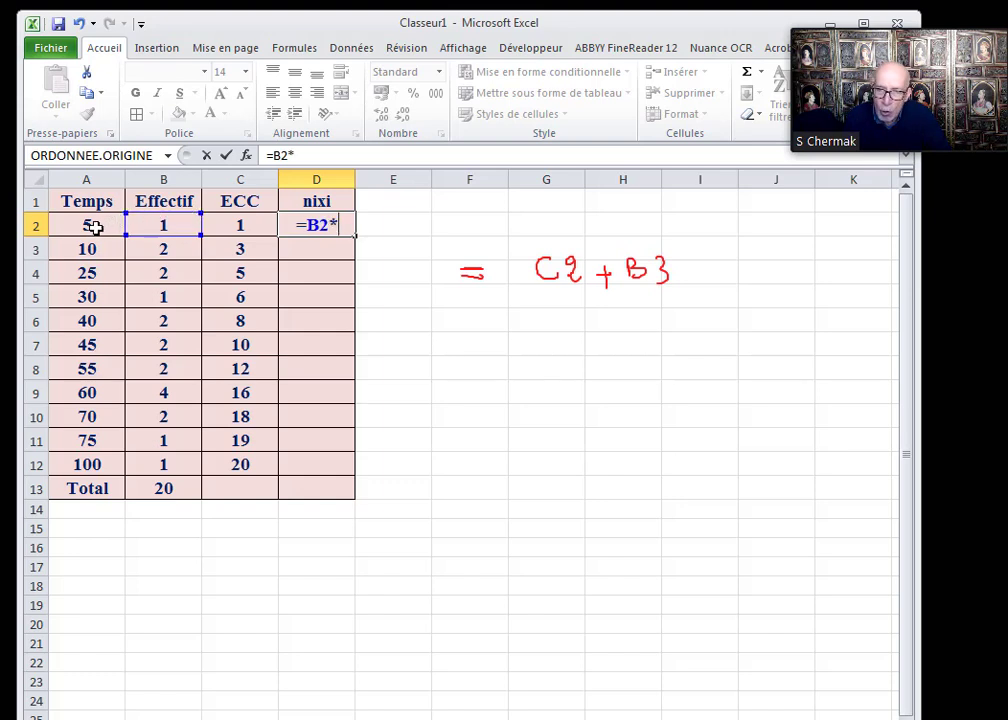
{"action": "left_click", "coordinate": [93, 227]}
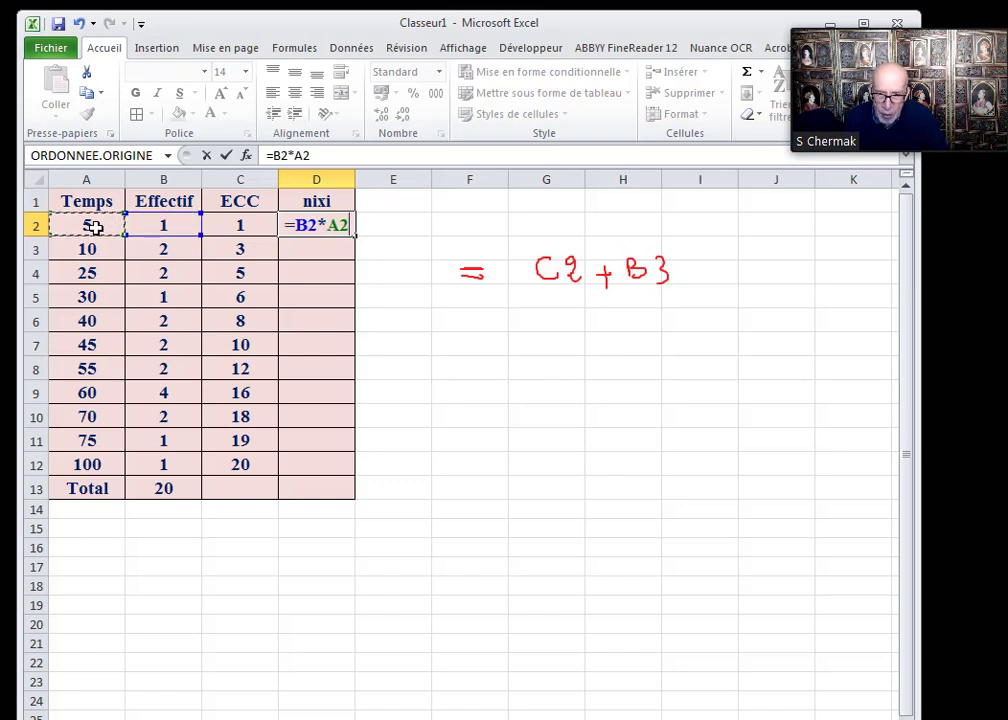
{"action": "key", "text": "Return"}
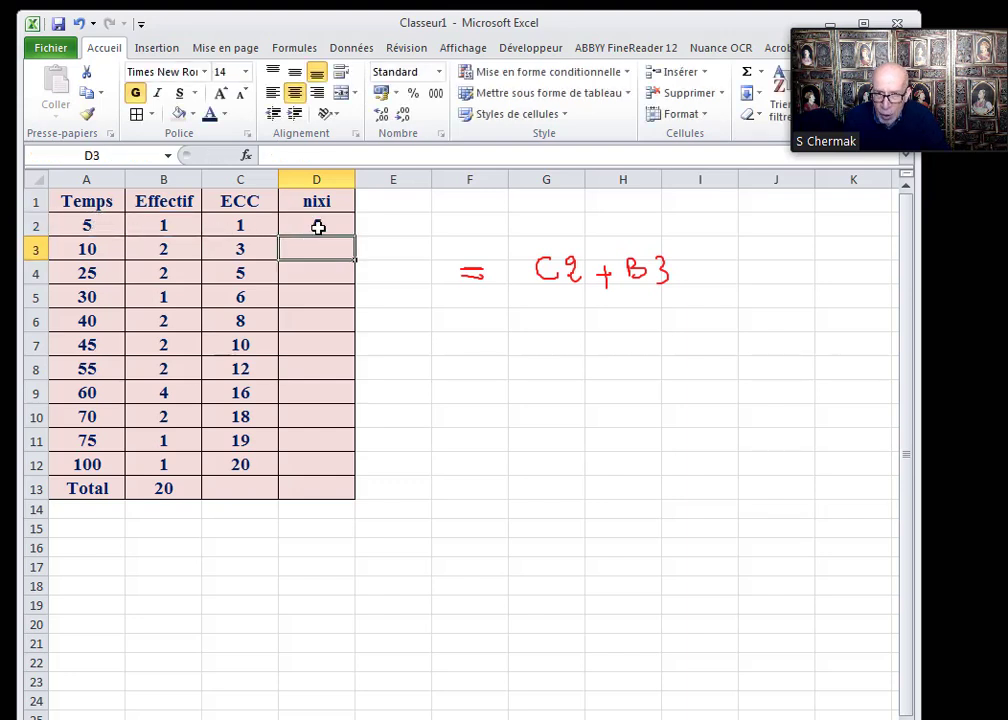
Fill the D2 product formula down through D12 and total the nixi column in D13 with =SOMME(D2:D12).
{"action": "left_click", "coordinate": [317, 226]}
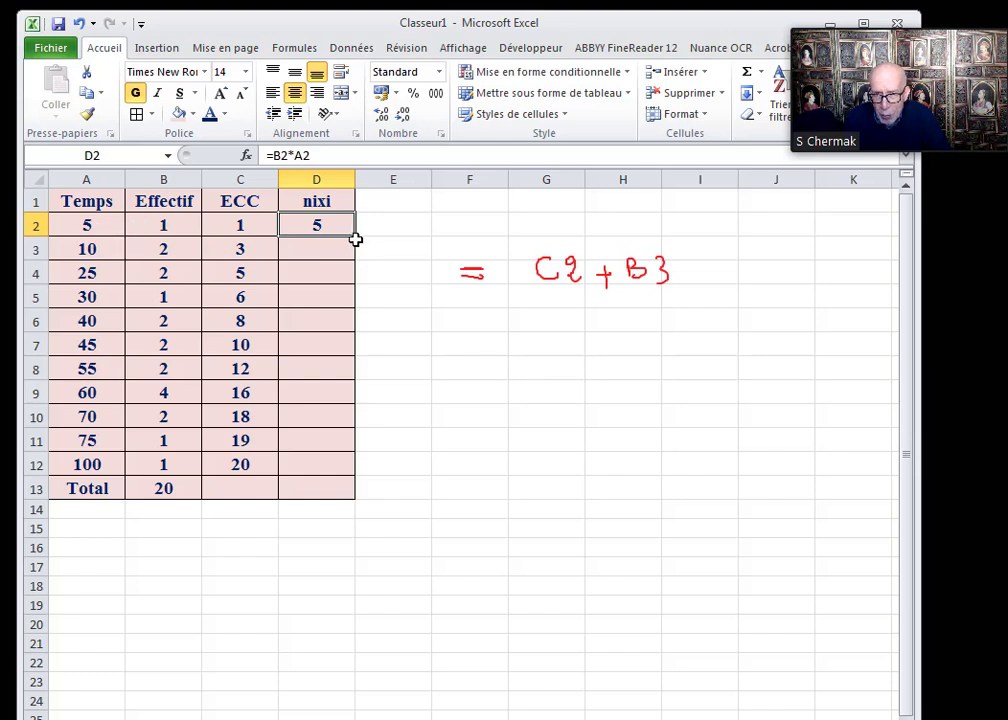
{"action": "left_click_drag", "start_coordinate": [355, 238], "coordinate": [363, 474]}
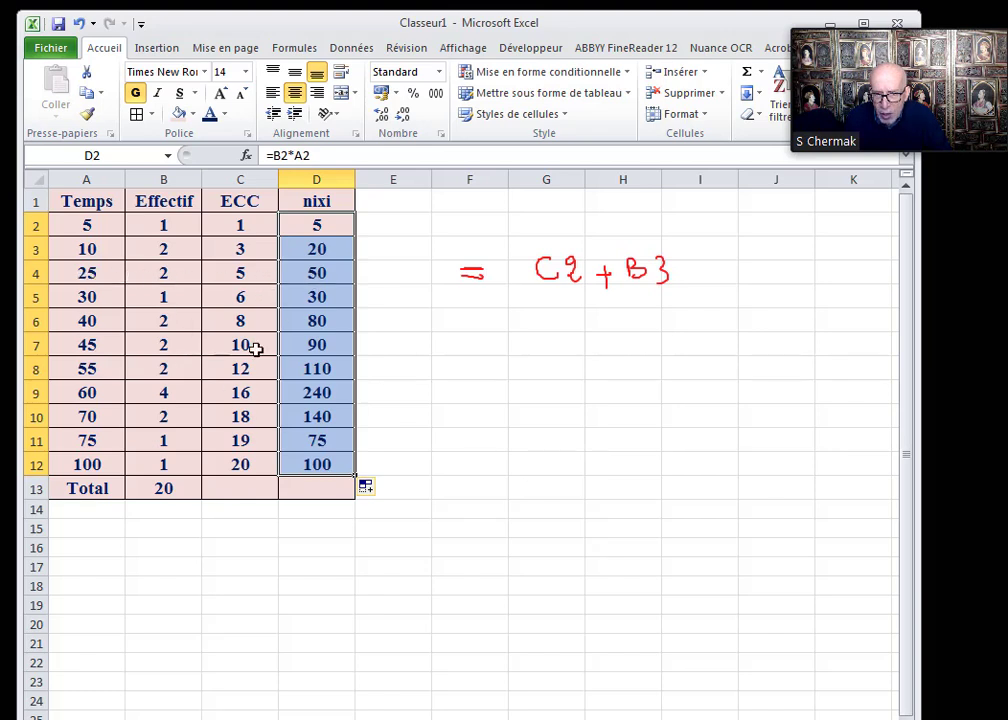
{"action": "left_click", "coordinate": [320, 487]}
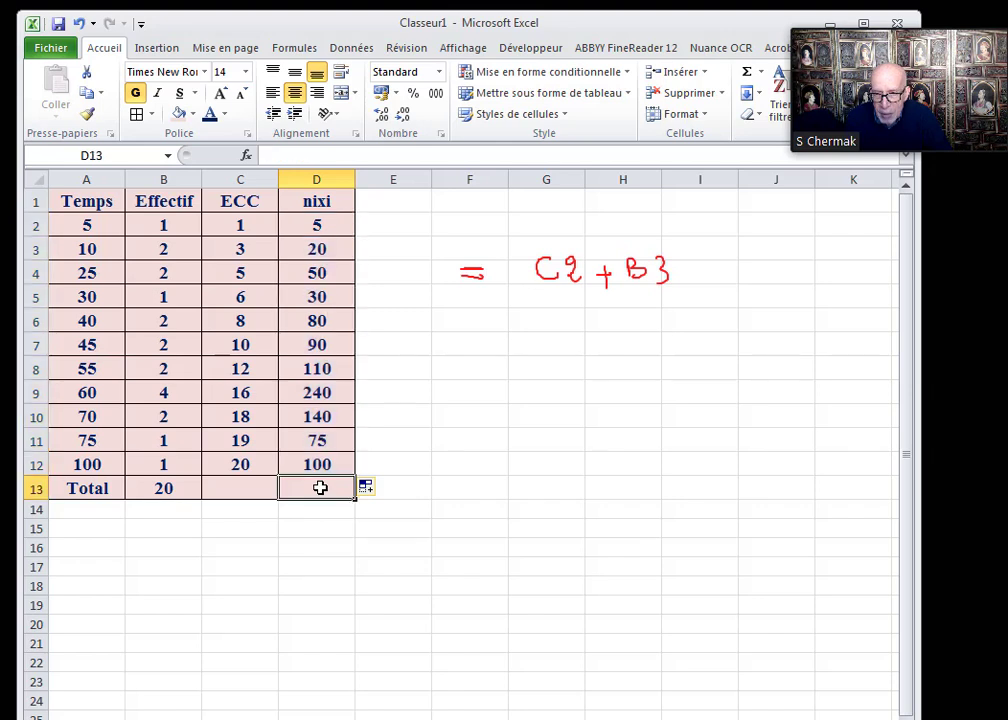
{"action": "double_click", "coordinate": [748, 76]}
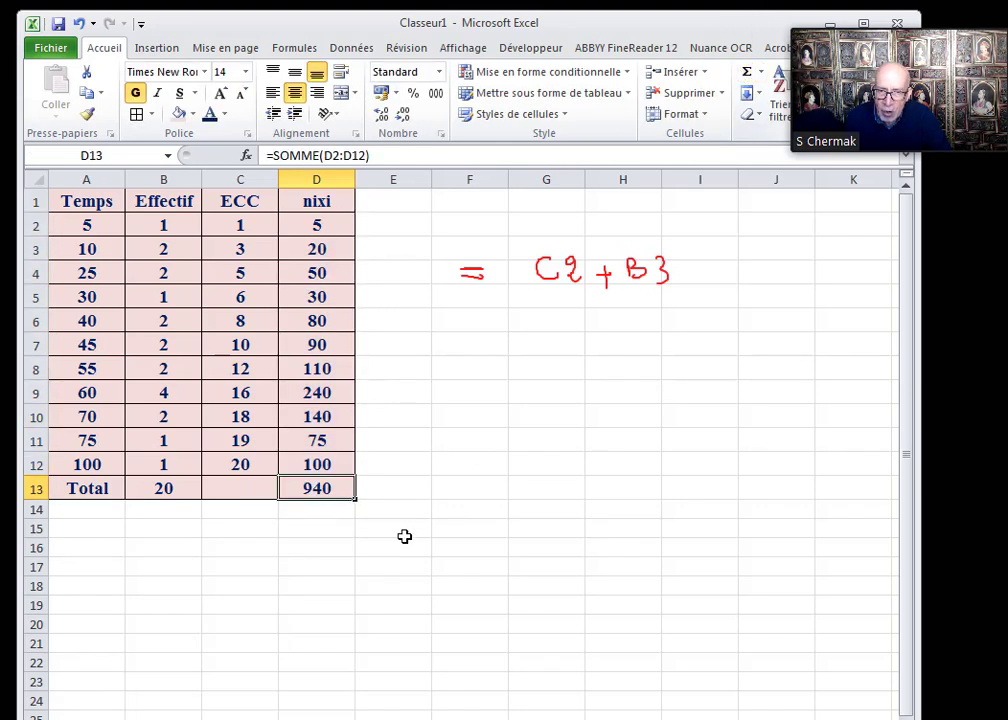
Calculate the boys' mean time in cell F7 with the formula =D13/B13.
{"action": "left_click", "coordinate": [467, 342]}
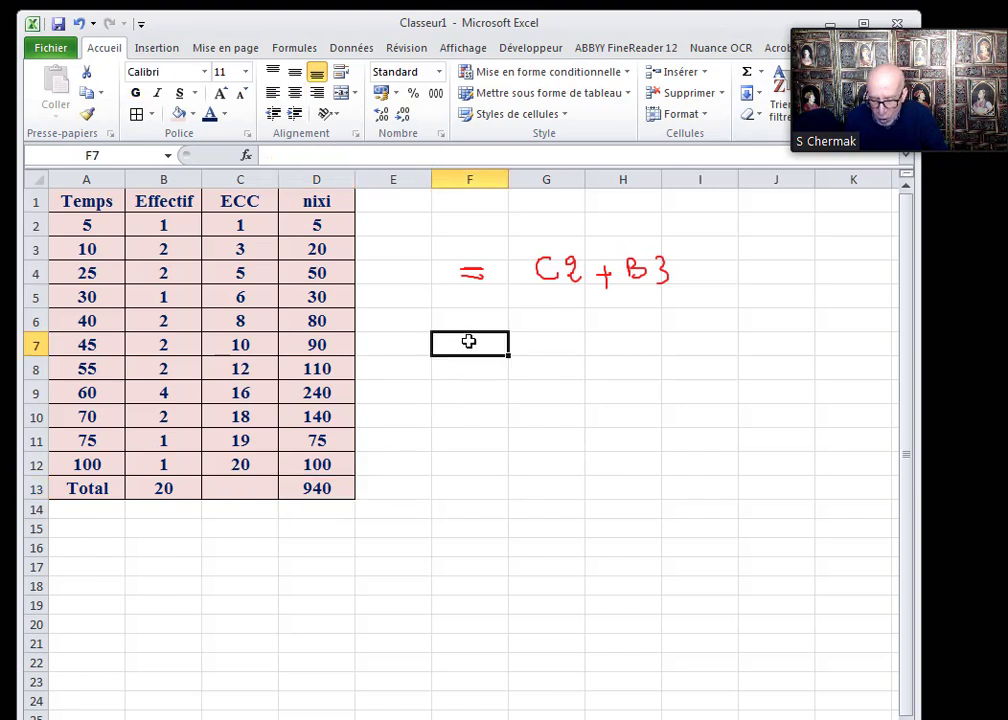
{"action": "type", "text": "="}
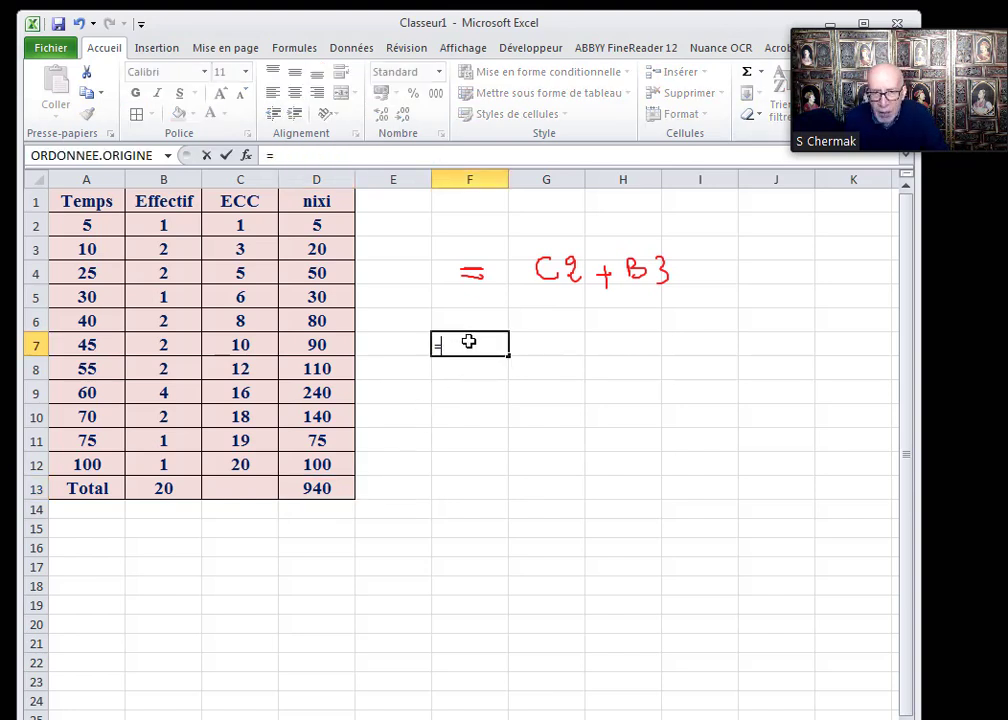
{"action": "left_click", "coordinate": [314, 490]}
{"action": "type", "text": "/"}
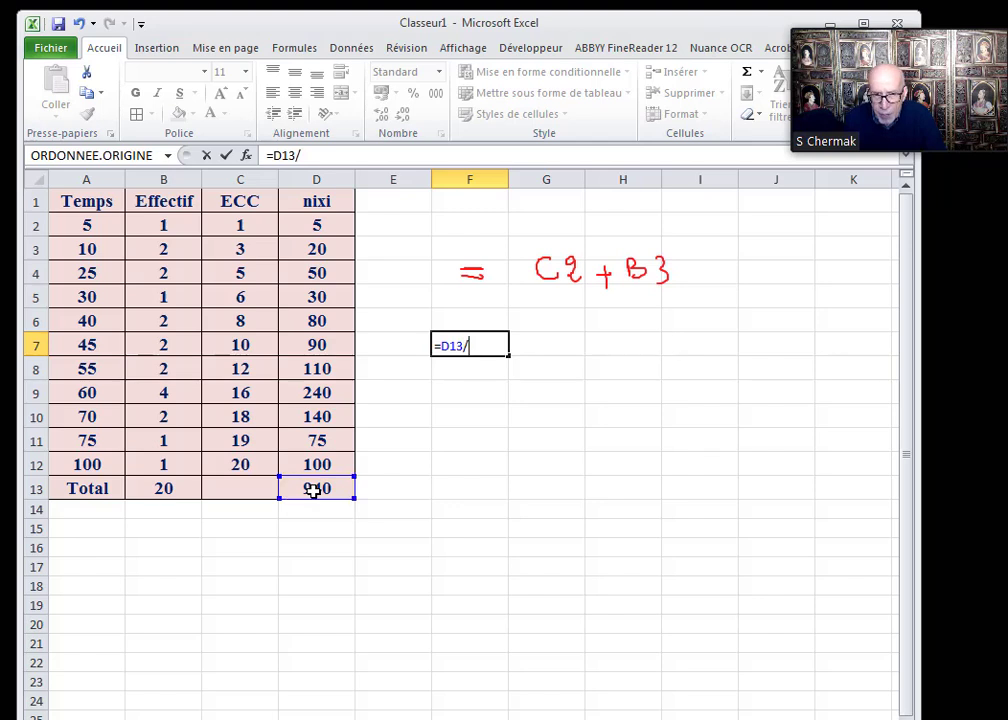
{"action": "left_click", "coordinate": [183, 488]}
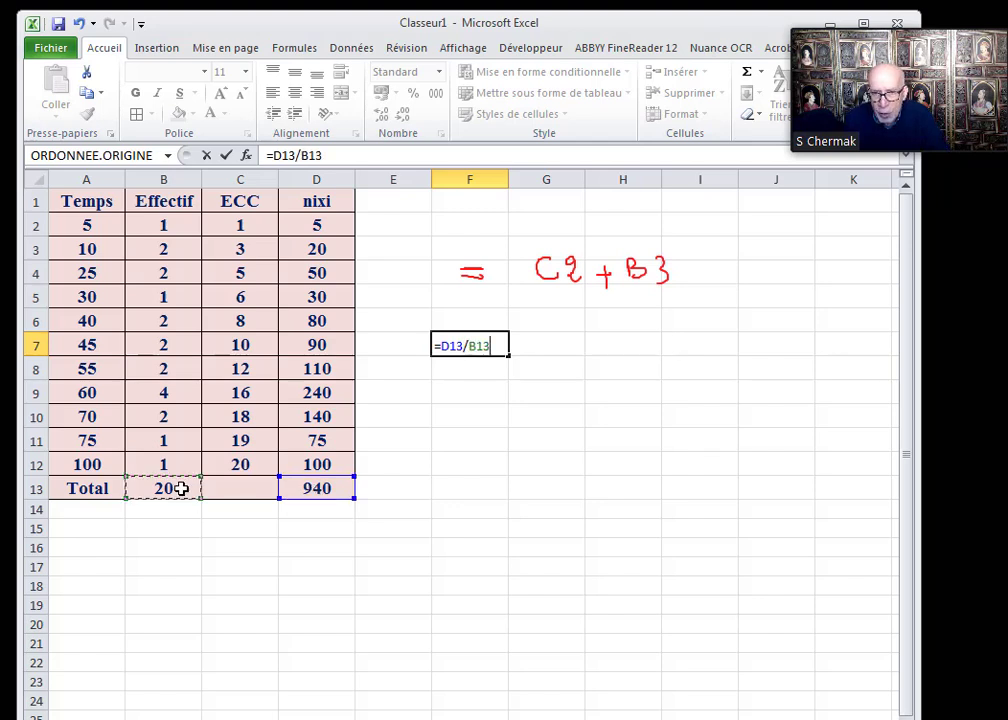
{"action": "key", "text": "Return"}
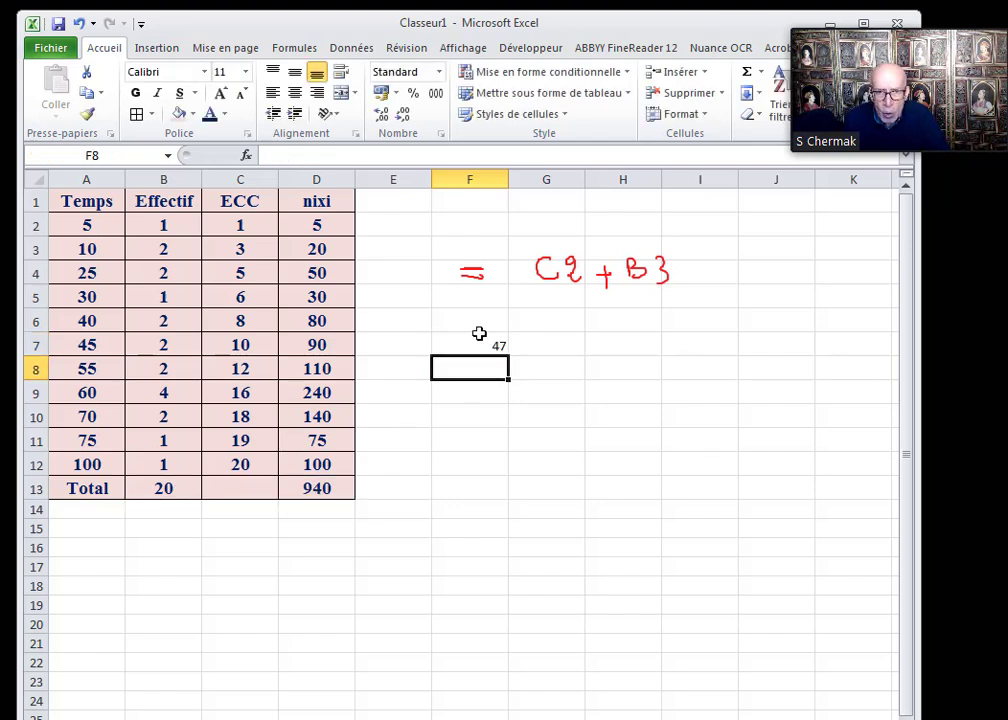
Format the mean in cell F7 as bold with font size 20.
{"action": "left_click", "coordinate": [495, 347]}
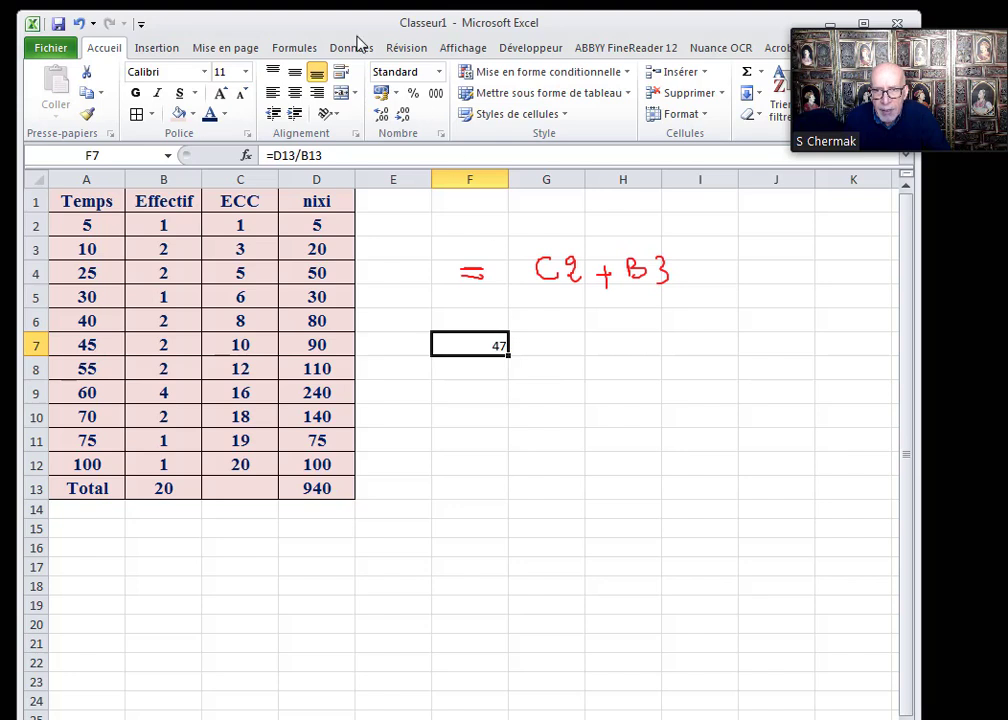
{"action": "left_click", "coordinate": [135, 92]}
{"action": "left_click", "coordinate": [245, 72]}
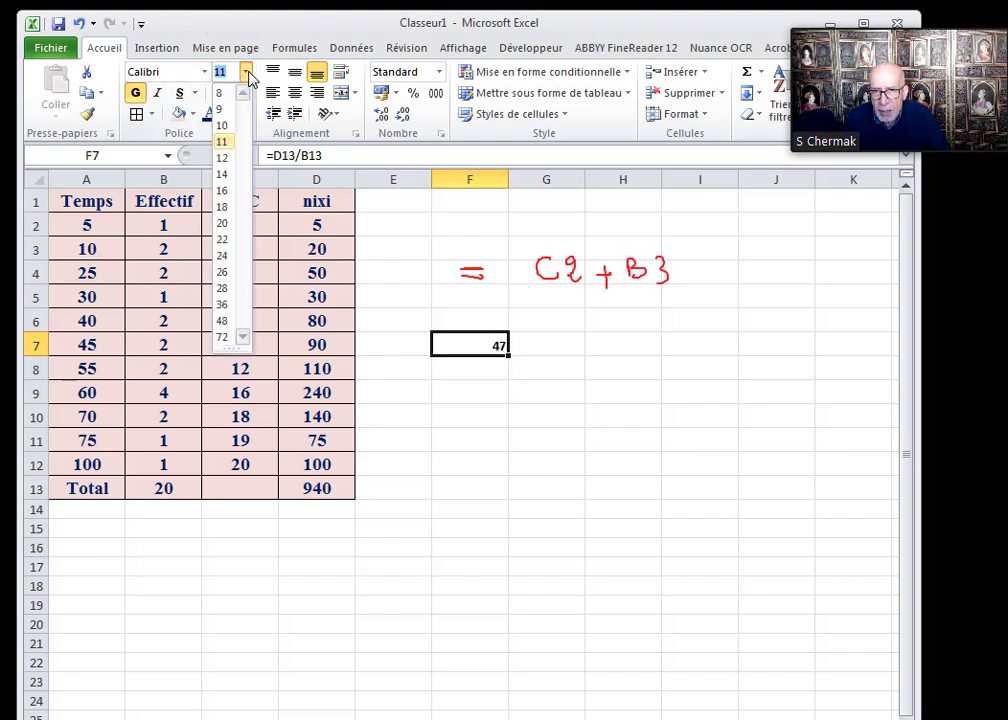
{"action": "left_click", "coordinate": [224, 222]}
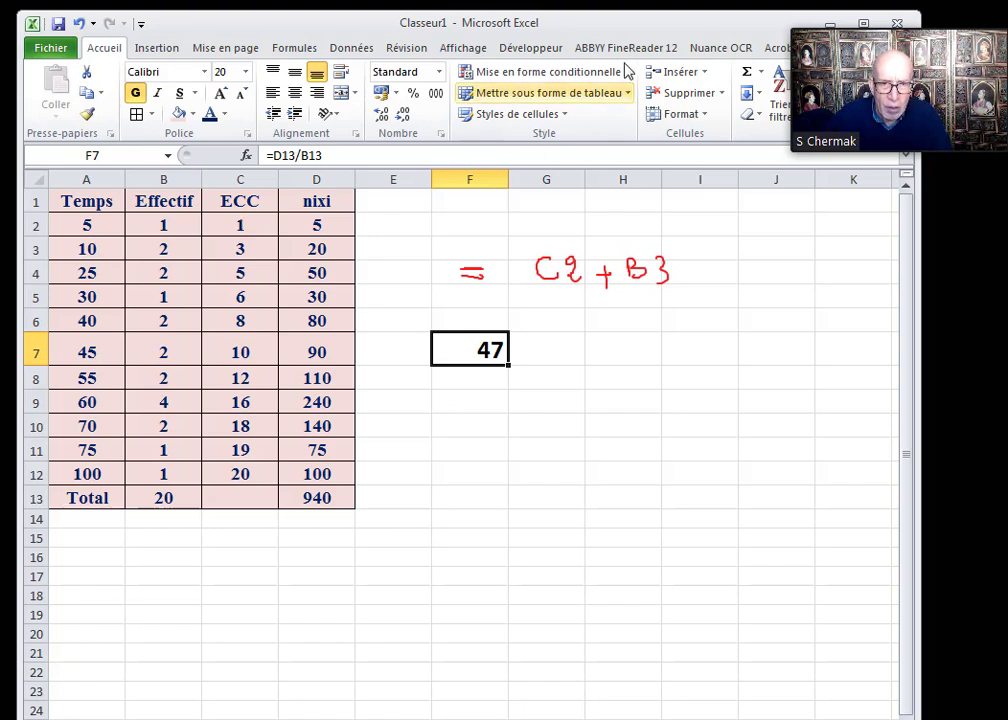
Minimize the workbook to return to the exercise slide and handwrite "Me = 50" in white above the problem statement.
{"action": "left_click_drag", "start_coordinate": [655, 27], "coordinate": [529, 138]}
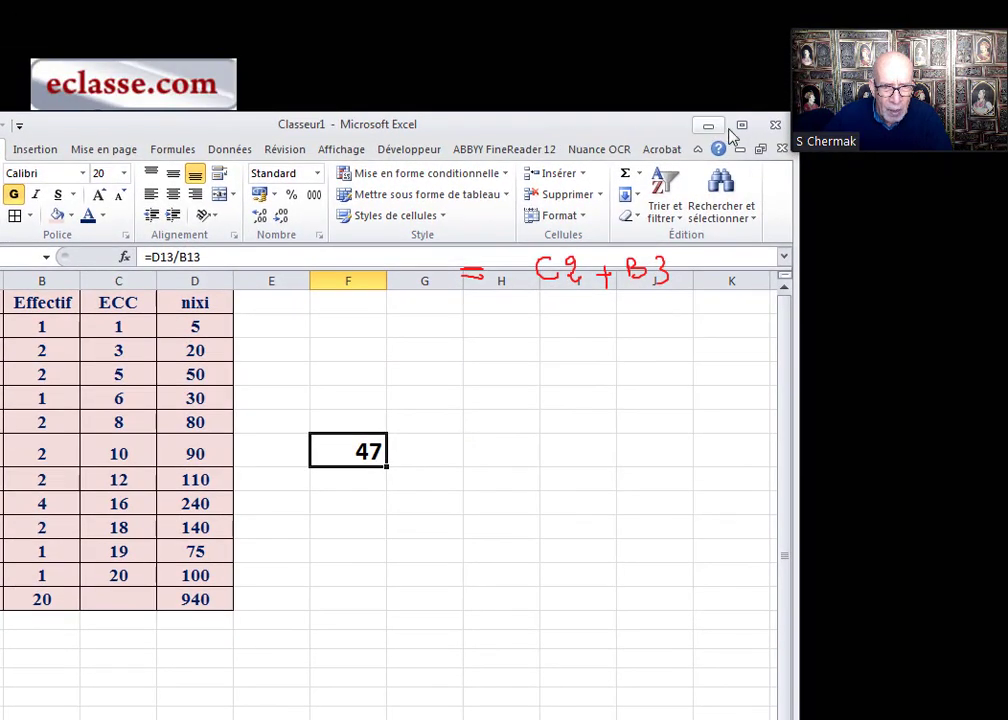
{"action": "left_click", "coordinate": [709, 127]}
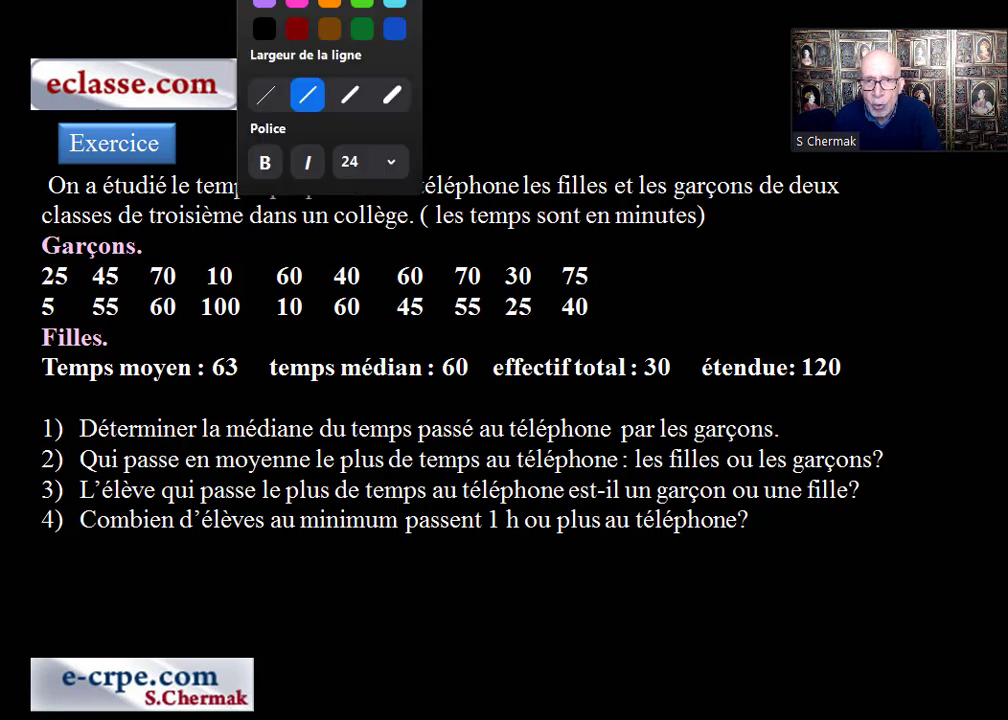
{"action": "left_click", "coordinate": [309, 86]}
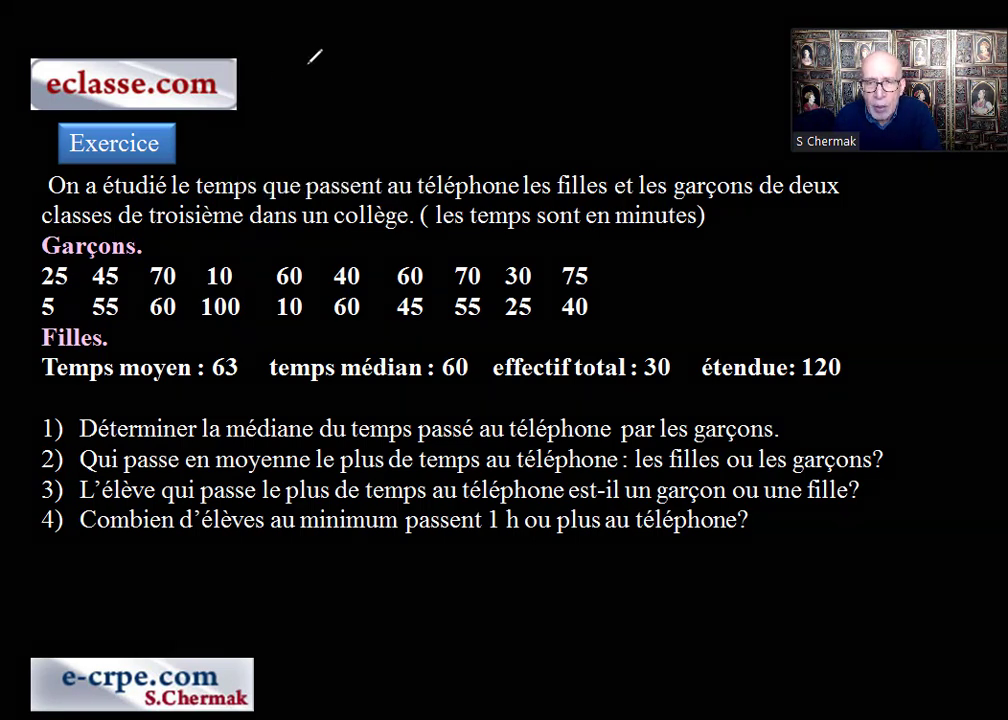
{"action": "left_click_drag", "start_coordinate": [302, 60], "coordinate": [355, 59]}
{"action": "mouse_move", "coordinate": [343, 64]}
{"action": "left_mouse_down"}
{"action": "mouse_move", "coordinate": [373, 67]}
{"action": "mouse_move", "coordinate": [383, 45]}
{"action": "mouse_move", "coordinate": [386, 64]}
{"action": "mouse_move", "coordinate": [401, 50]}
{"action": "left_mouse_up"}
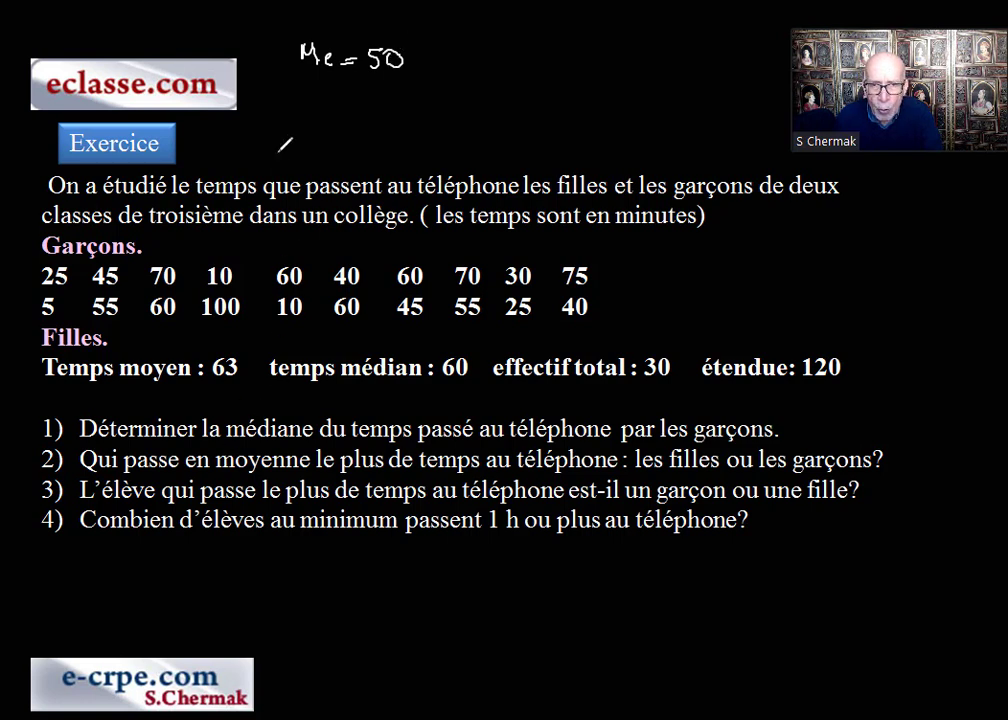